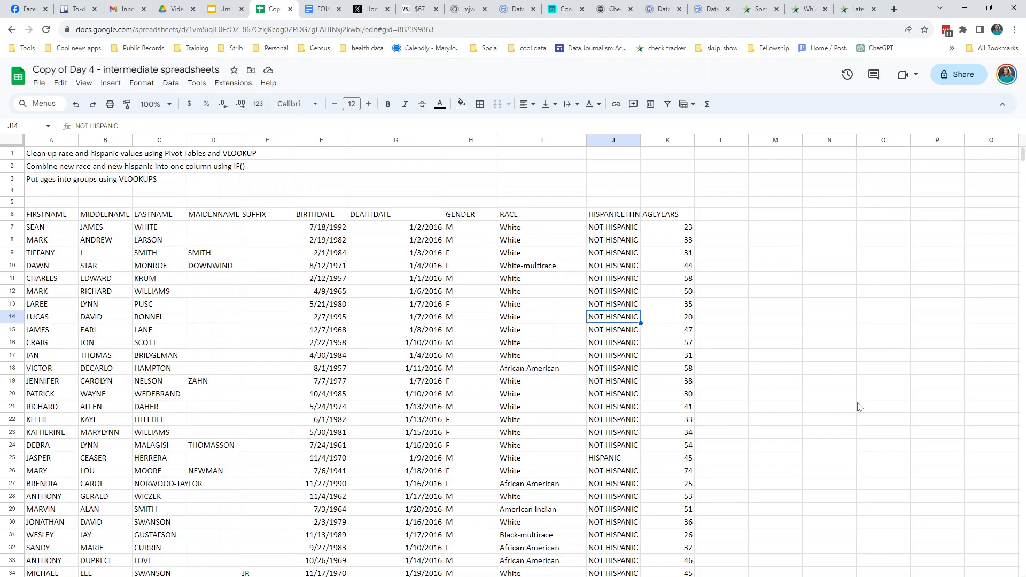
# Step: Widen the HISPANICETHNICITY column so its full header fits
pyautogui.click(567, 140)
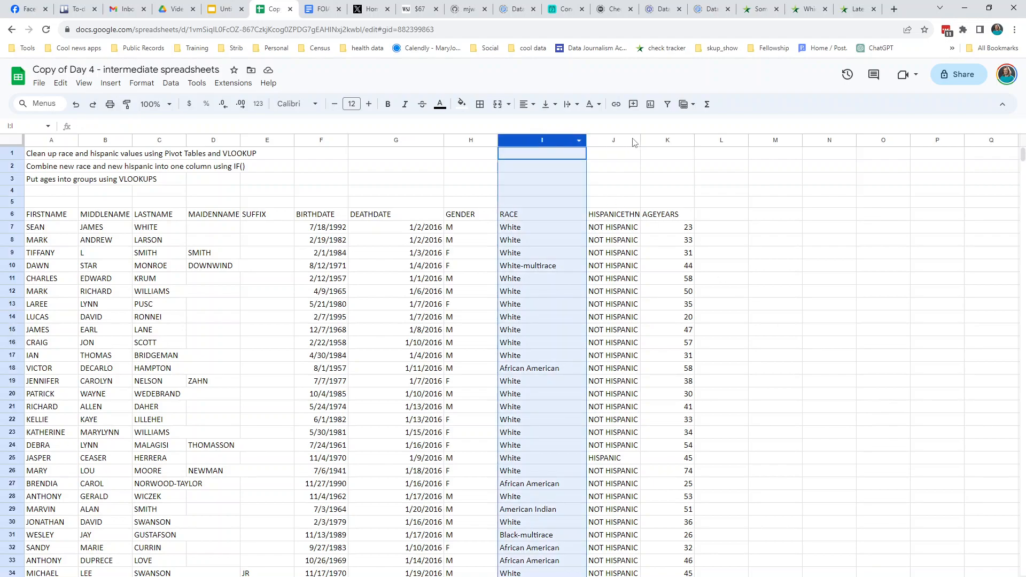
pyautogui.click(617, 140)
pyautogui.click(669, 141)
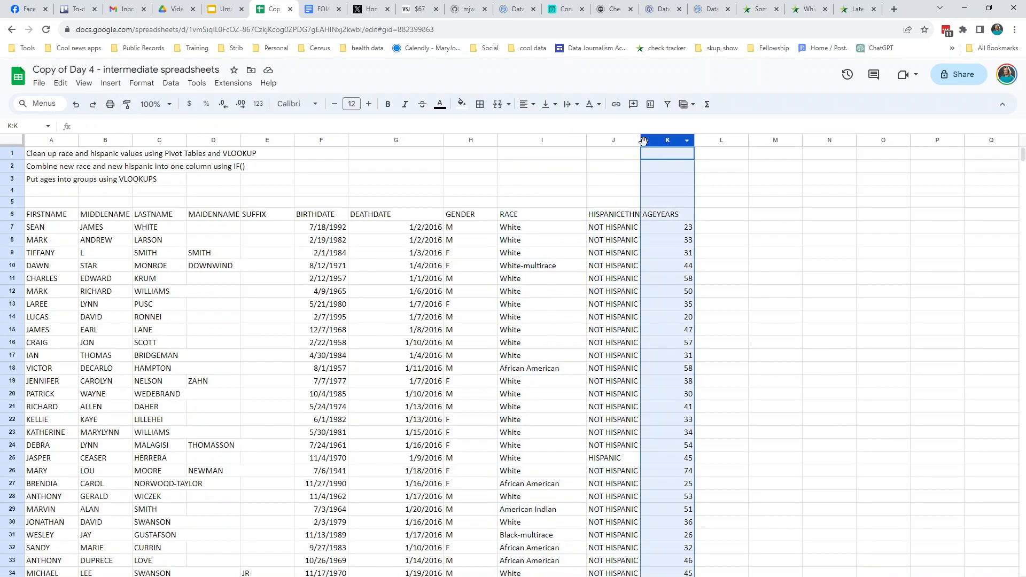
pyautogui.moveTo(642, 140); pyautogui.dragTo(674, 141)
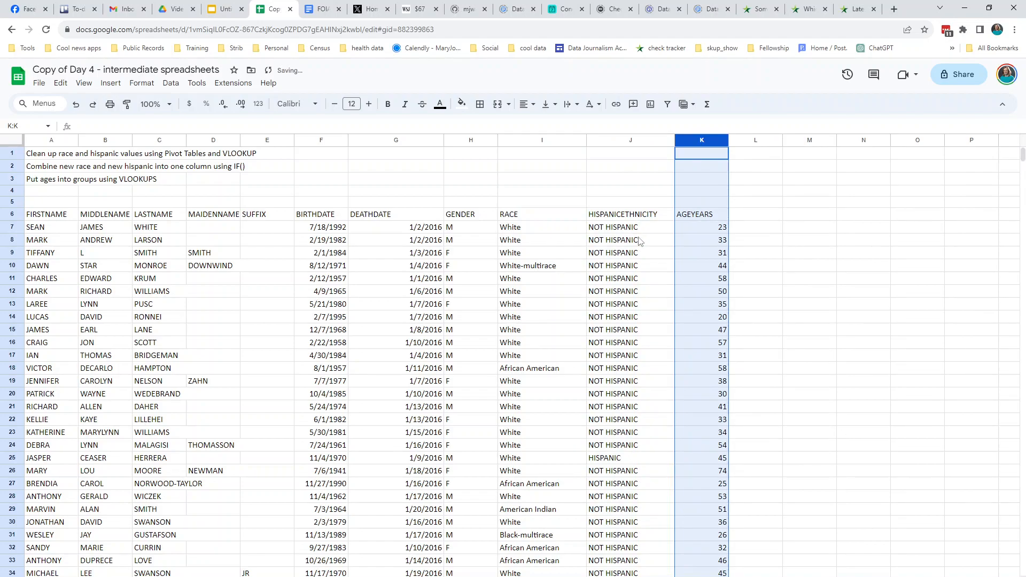
pyautogui.click(639, 215)
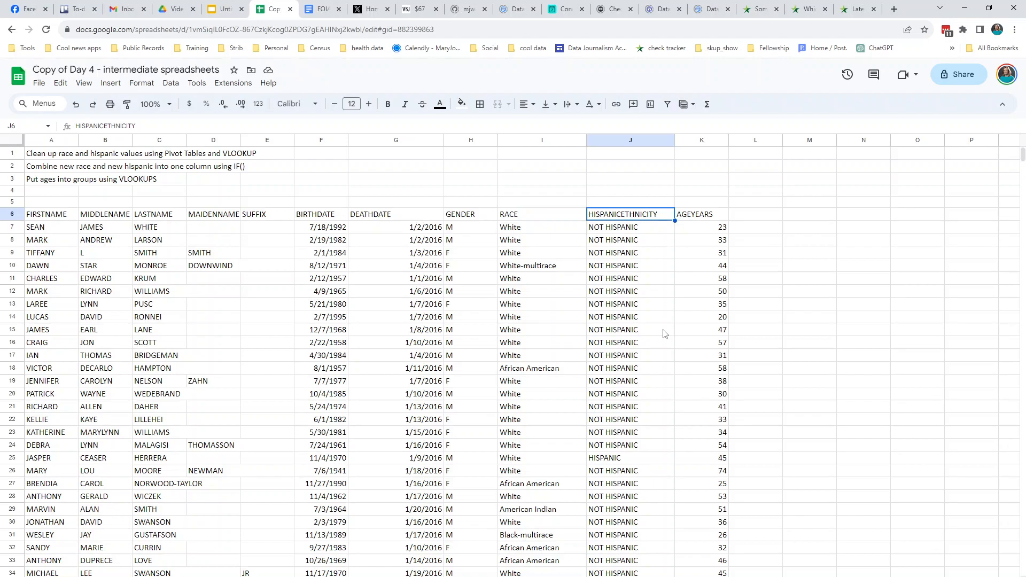
# Step: Examine how race and Hispanic ethnicity are recorded separately for the record in row 25
pyautogui.scroll(-2, 666, 334)
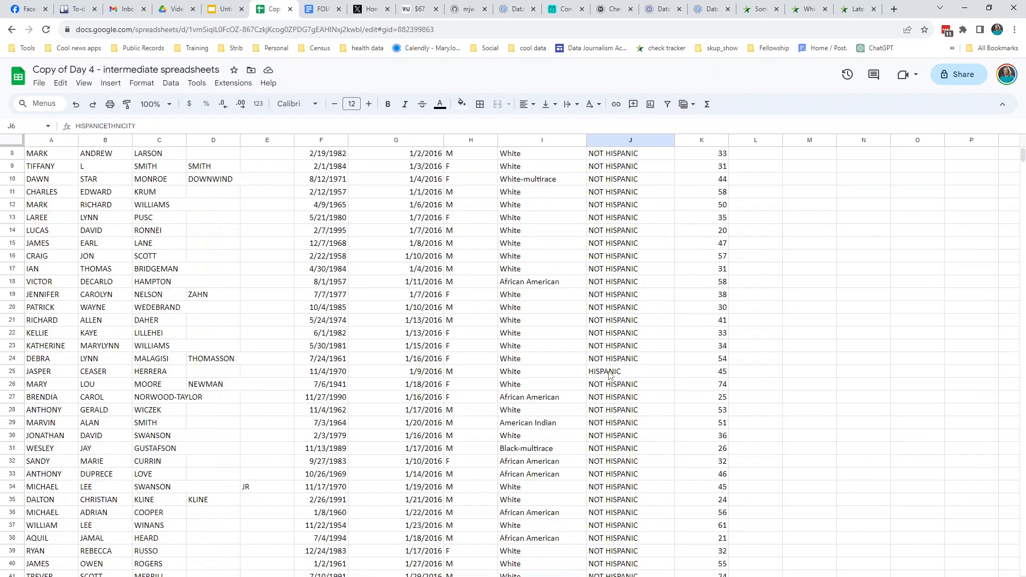
pyautogui.click(548, 372)
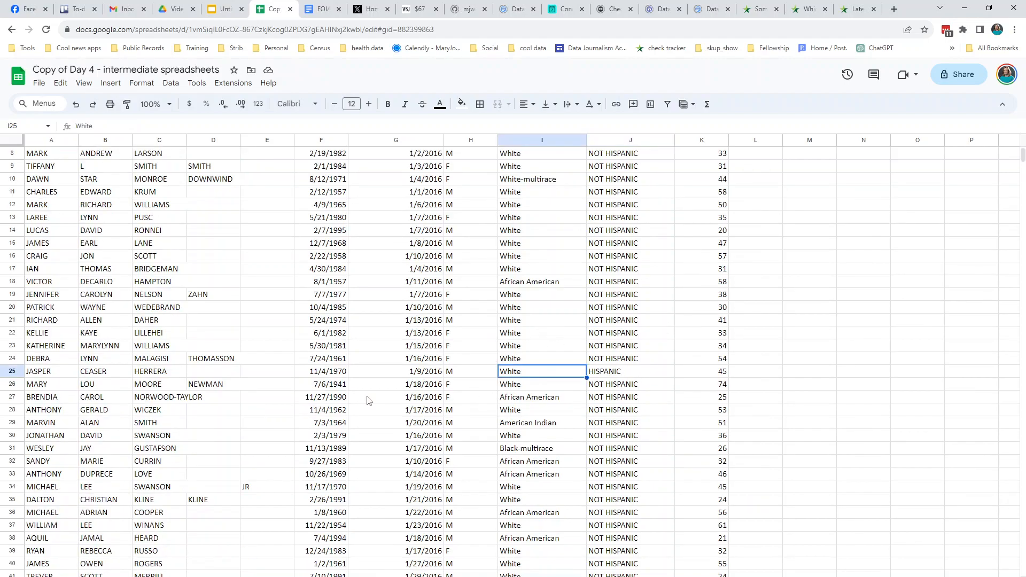
pyautogui.click(17, 372)
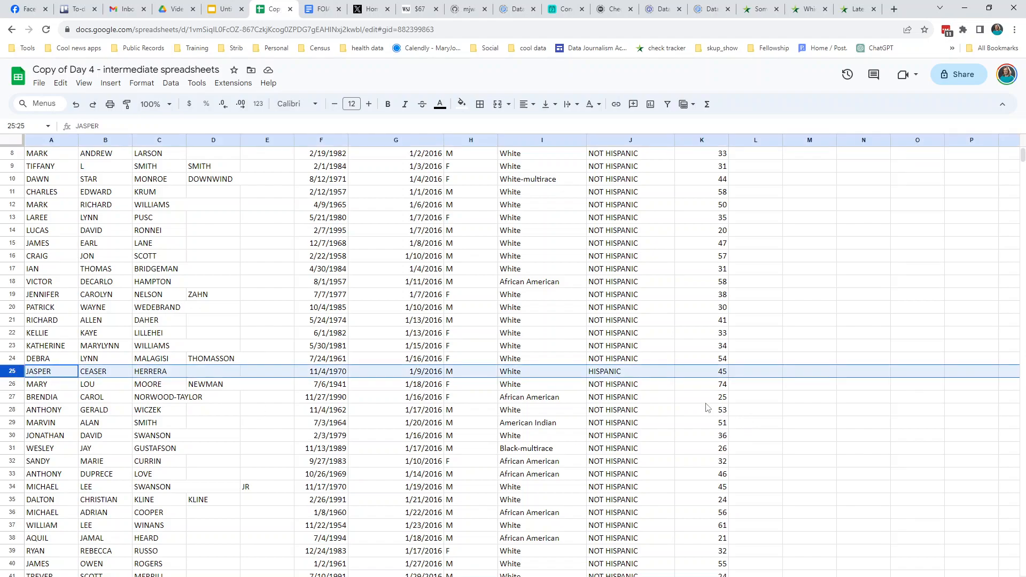
pyautogui.click(635, 375)
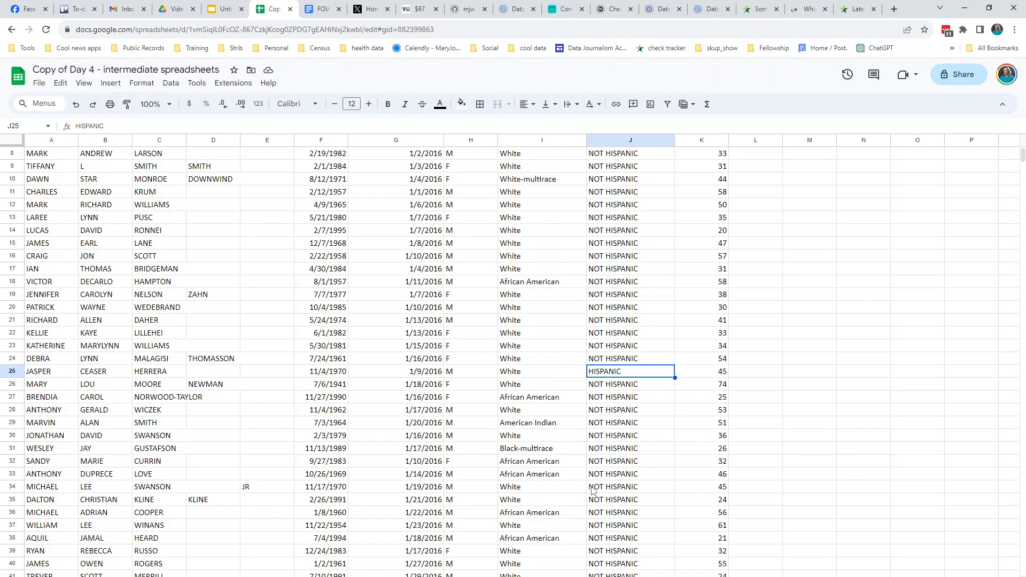
pyautogui.scroll(3, 585, 463)
# Step: Turn on filters for the header row of the data table
pyautogui.click(562, 322)
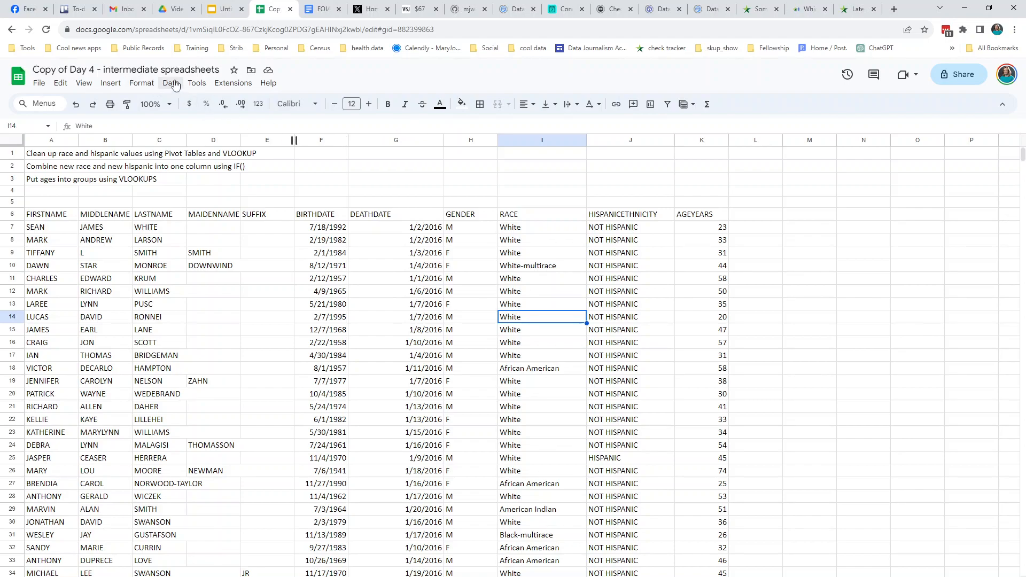
pyautogui.click(667, 104)
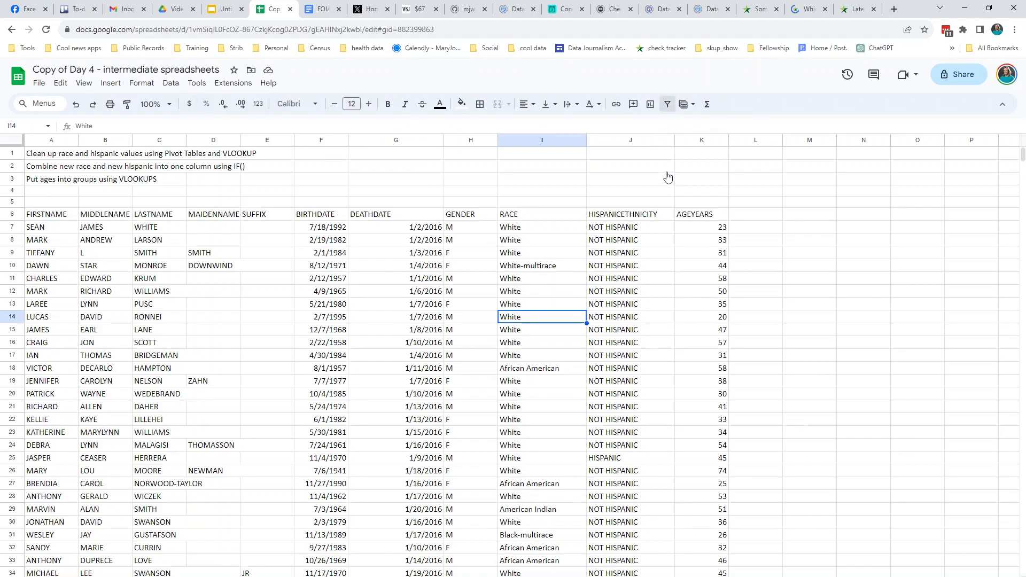
pyautogui.click(580, 266)
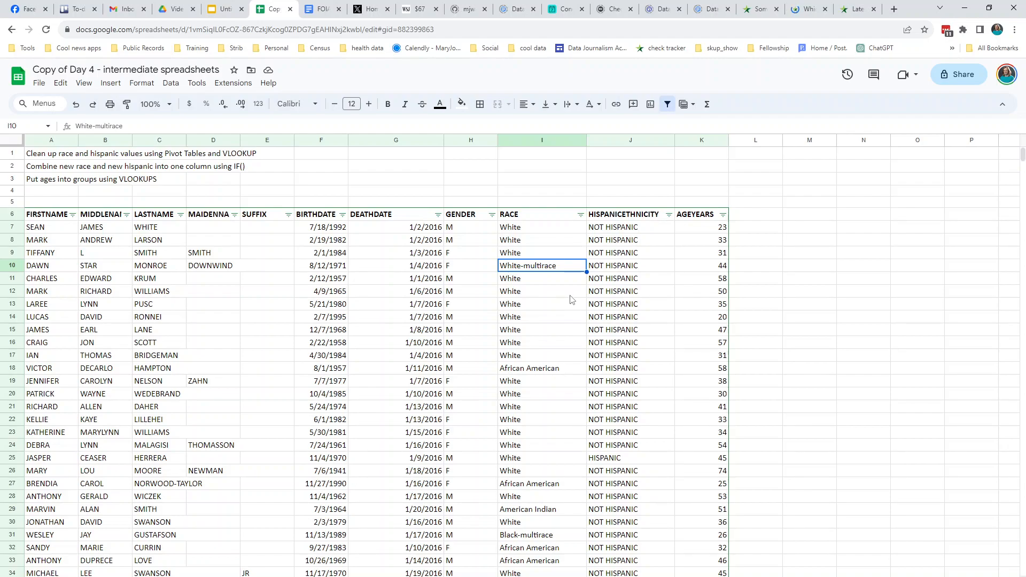
# Step: Examine all distinct values of the RACE column in its filter list, leaving the filter unapplied
pyautogui.click(581, 214)
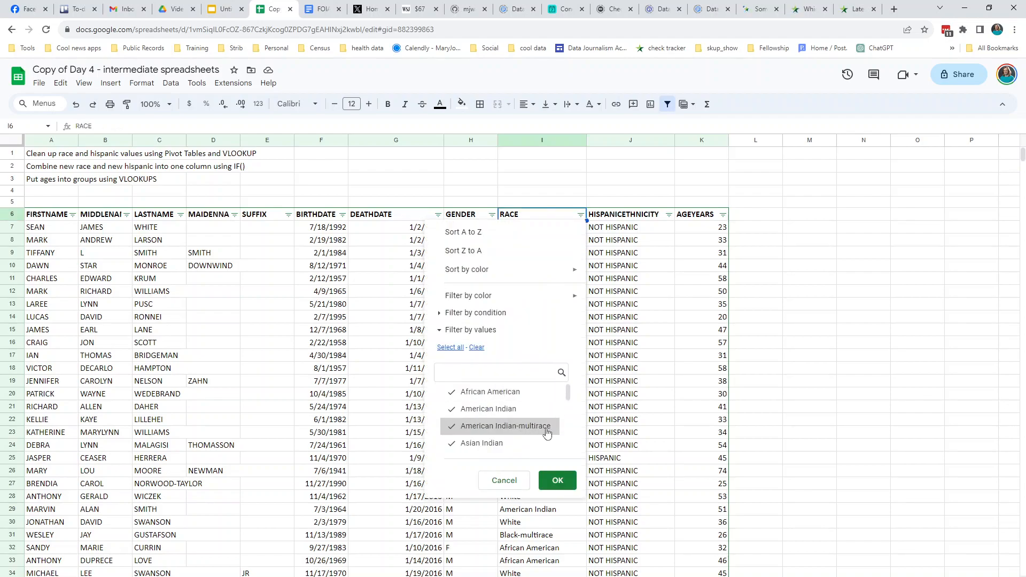
pyautogui.scroll(-1, 567, 410)
pyautogui.scroll(-4, 568, 409)
pyautogui.scroll(-4, 562, 431)
pyautogui.scroll(-2, 563, 443)
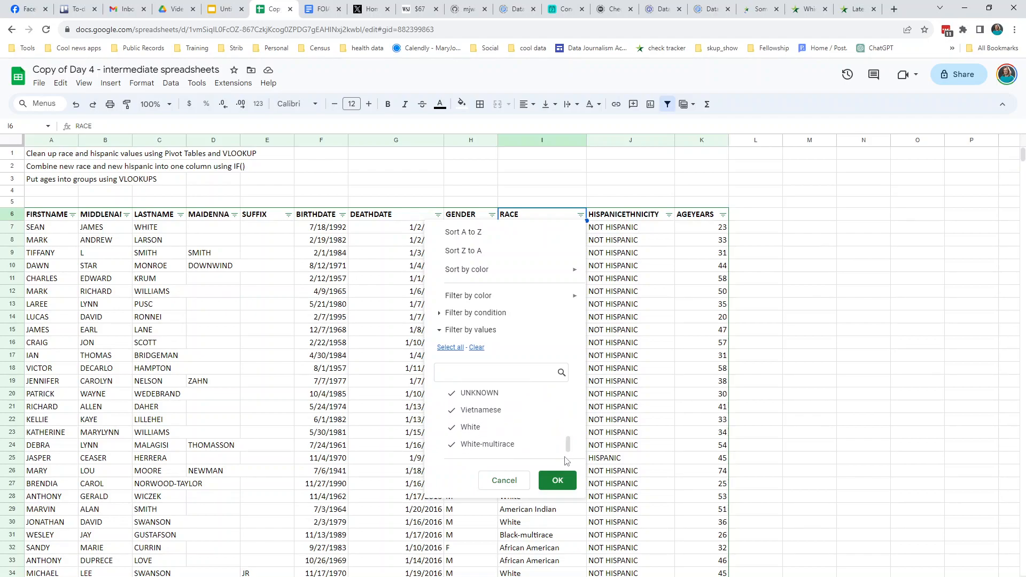
pyautogui.moveTo(570, 453); pyautogui.dragTo(569, 435)
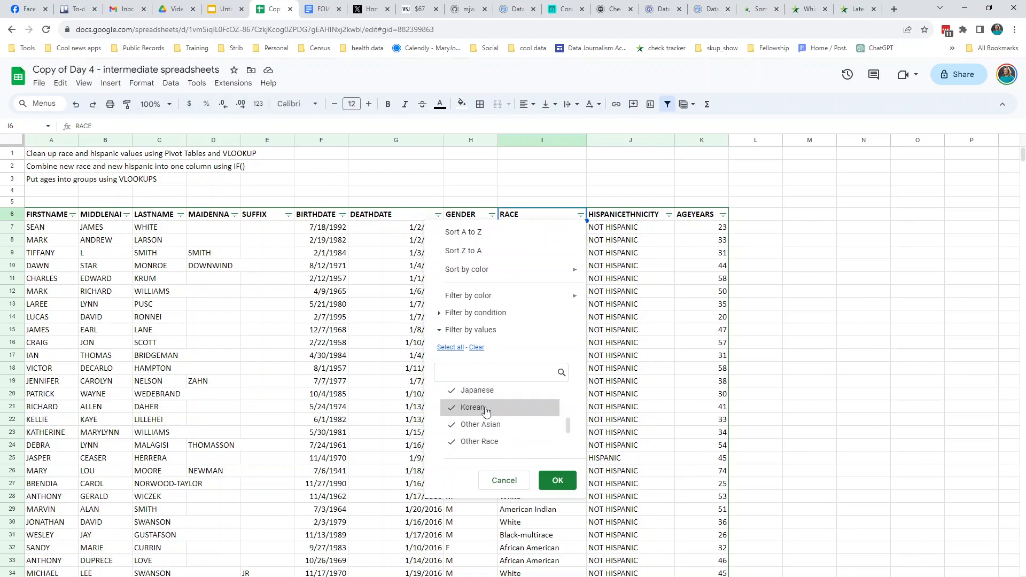
pyautogui.moveTo(570, 435); pyautogui.dragTo(574, 401)
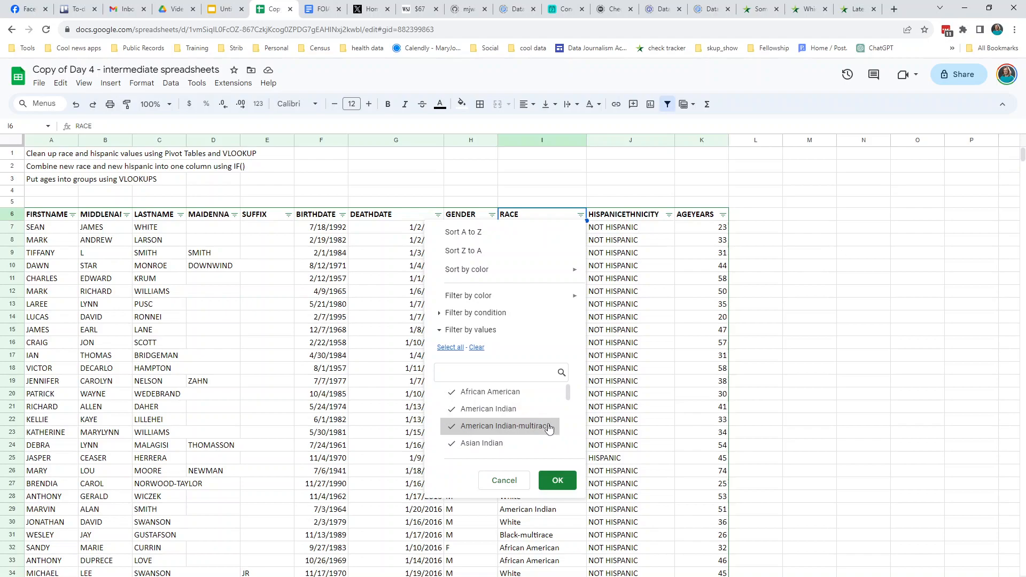
pyautogui.moveTo(568, 400); pyautogui.dragTo(568, 452)
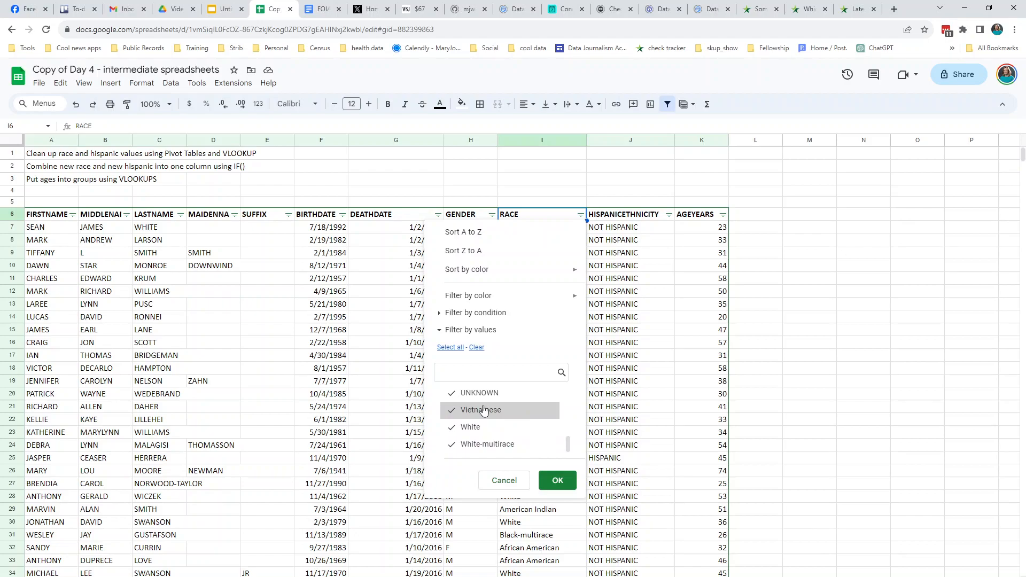
pyautogui.click(505, 481)
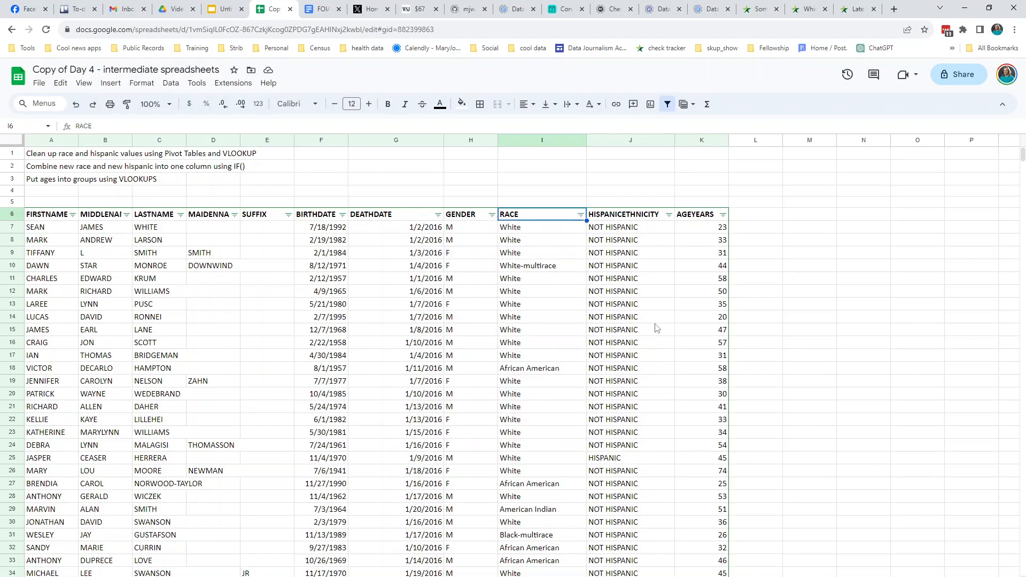
# Step: Check the distinct values of the HISPANICETHNICITY column in its filter list without applying a filter
pyautogui.click(669, 214)
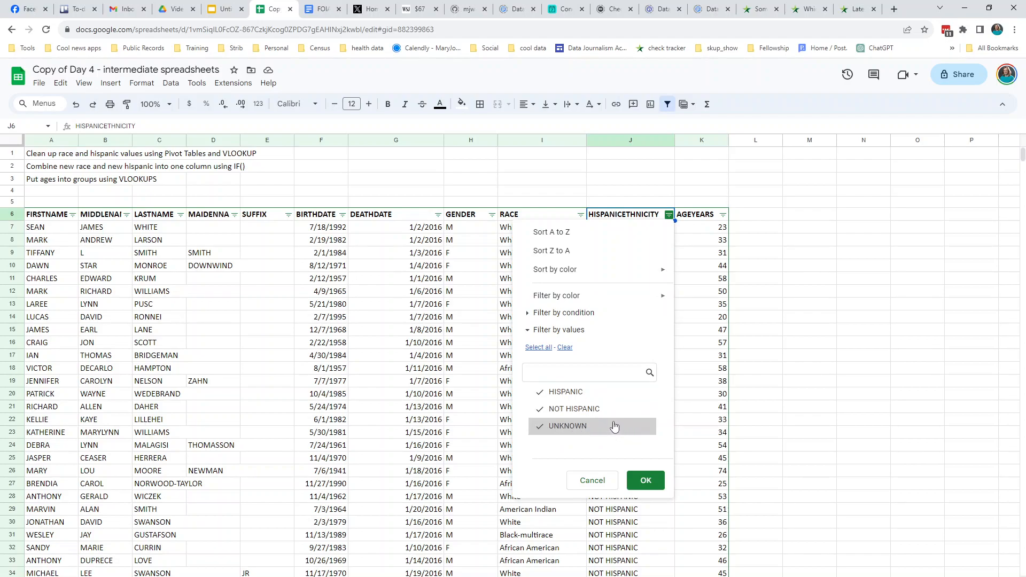
pyautogui.click(595, 484)
pyautogui.click(533, 278)
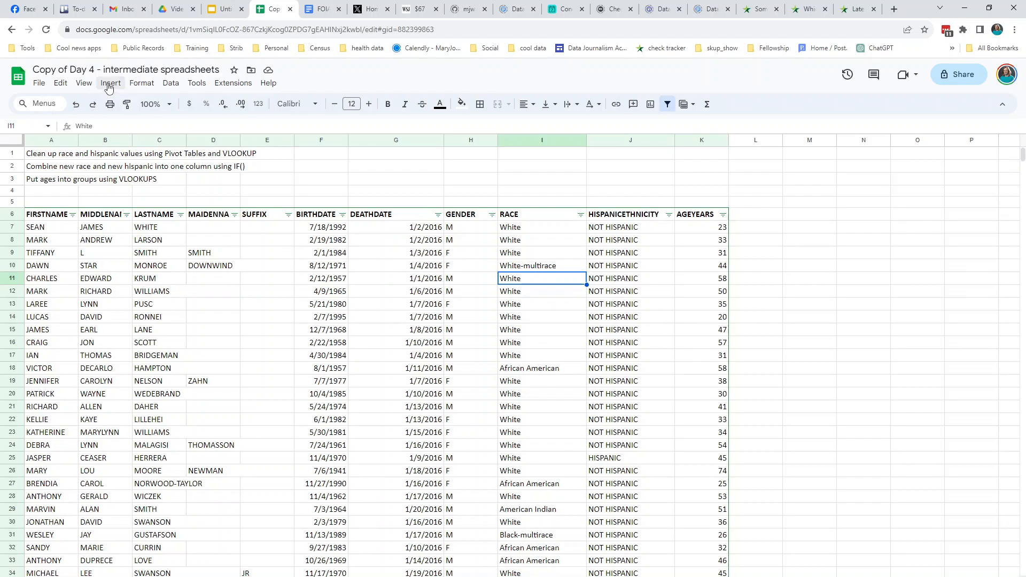
# Step: Create a pivot table on a new sheet from the full data range A6:K3813, with RACE as its rows
pyautogui.click(323, 282)
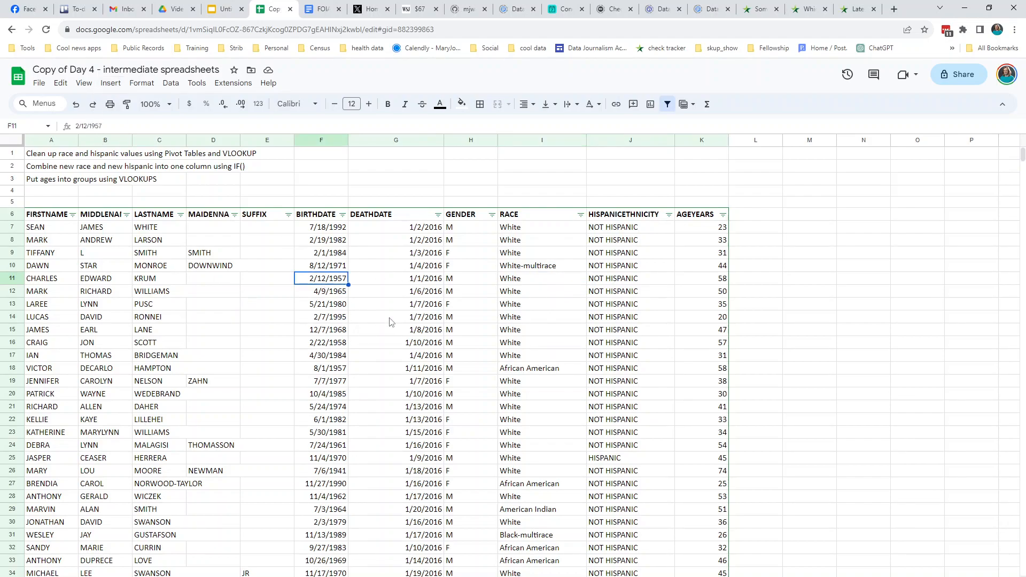
pyautogui.hotkey('ctrl', 'a')
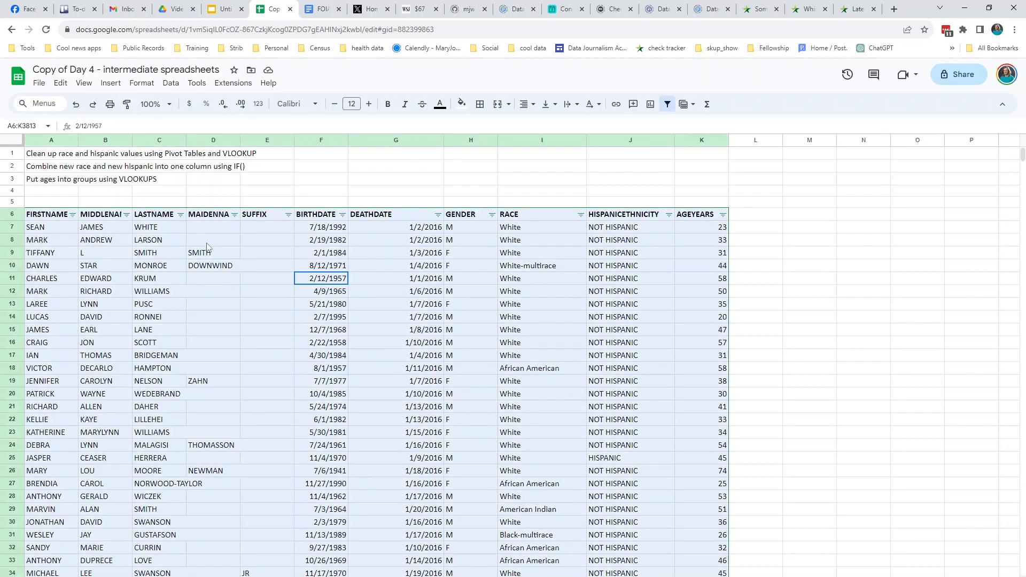
pyautogui.click(107, 86)
pyautogui.moveTo(167, 85)
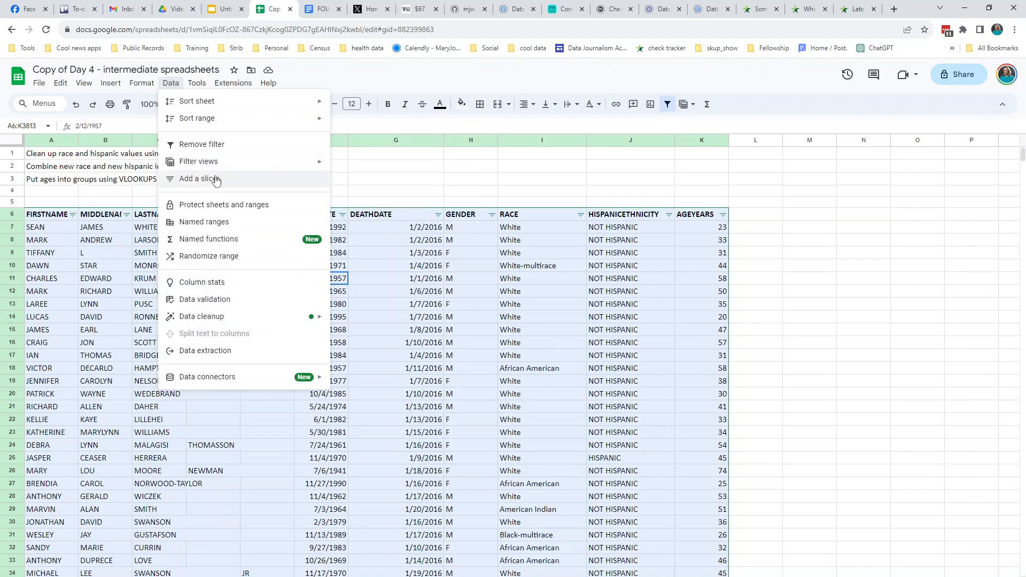
pyautogui.moveTo(107, 85)
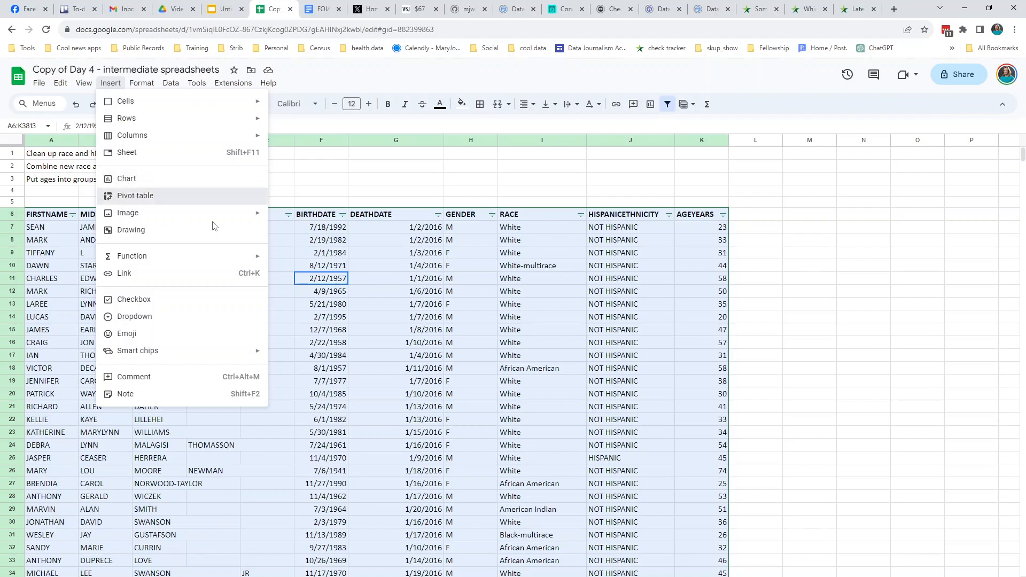
pyautogui.click(135, 196)
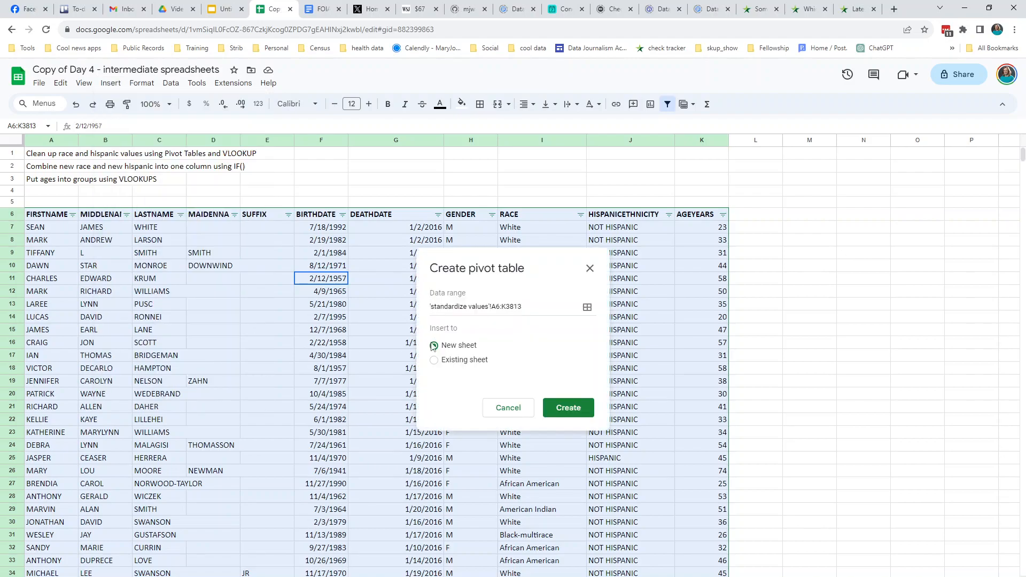
pyautogui.click(570, 415)
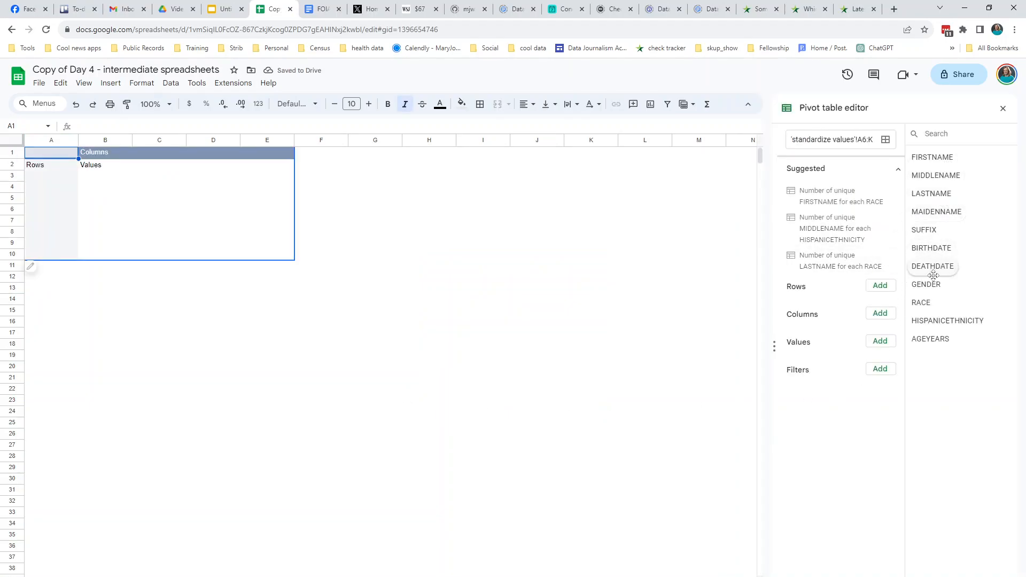
pyautogui.moveTo(923, 302); pyautogui.dragTo(806, 303)
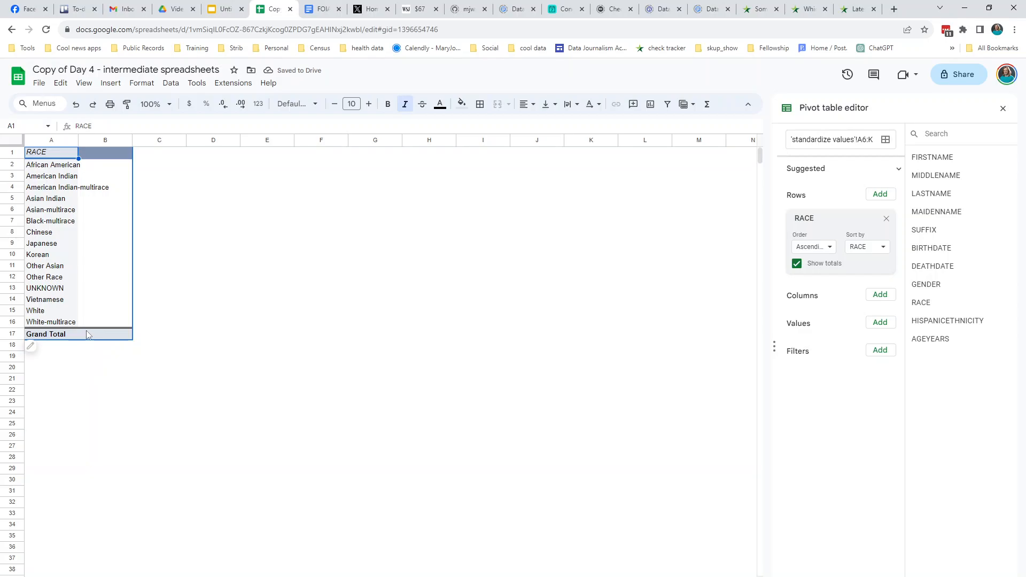
# Step: Copy the race values in A2:A16 of the pivot table into a new sheet starting at cell A2
pyautogui.moveTo(48, 169); pyautogui.dragTo(54, 324)
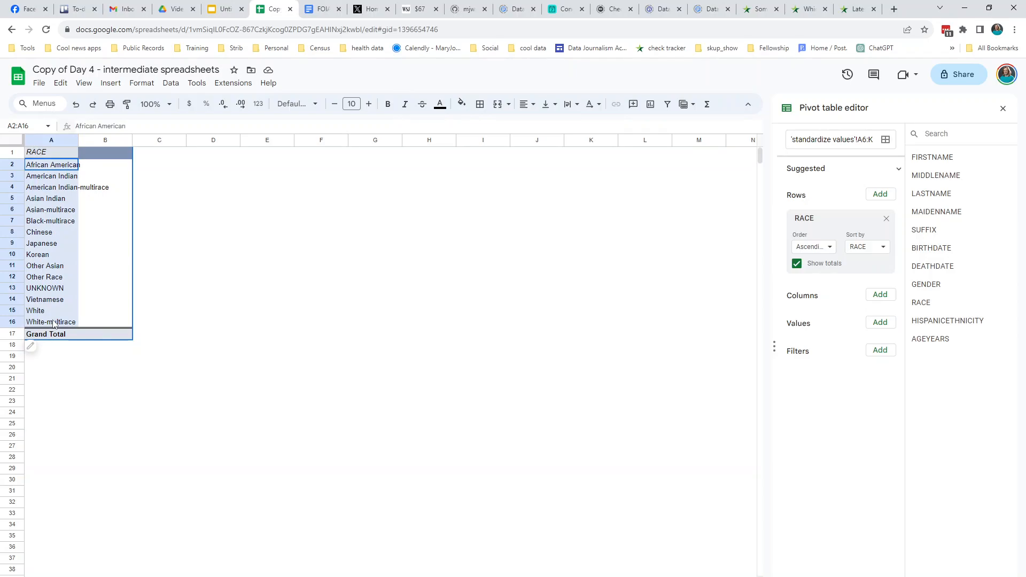
pyautogui.click(52, 169)
pyautogui.moveTo(52, 169); pyautogui.dragTo(43, 324)
pyautogui.hotkey('ctrl', 'c')
pyautogui.hotkey('shift', 'F11')
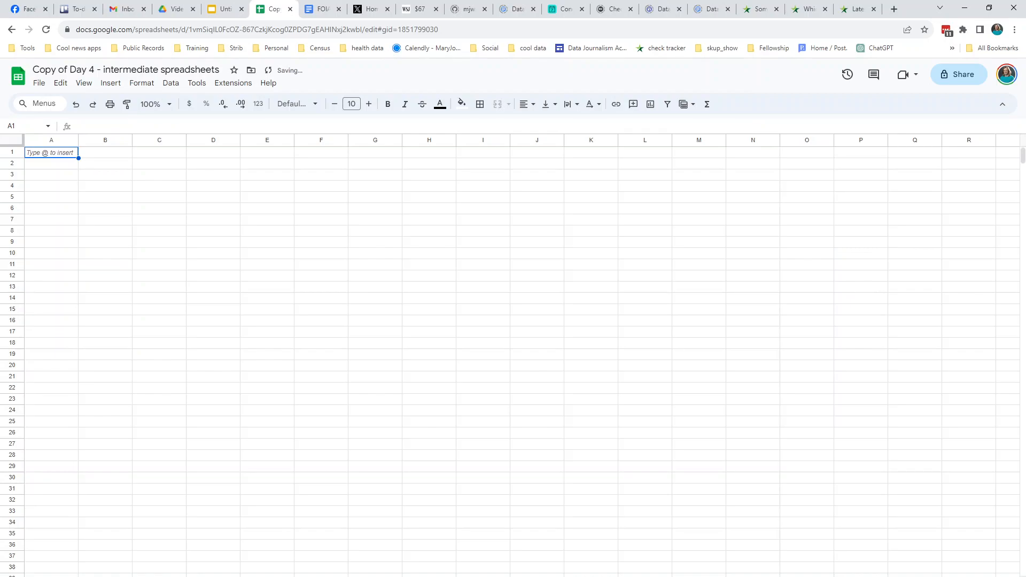
pyautogui.click(60, 164)
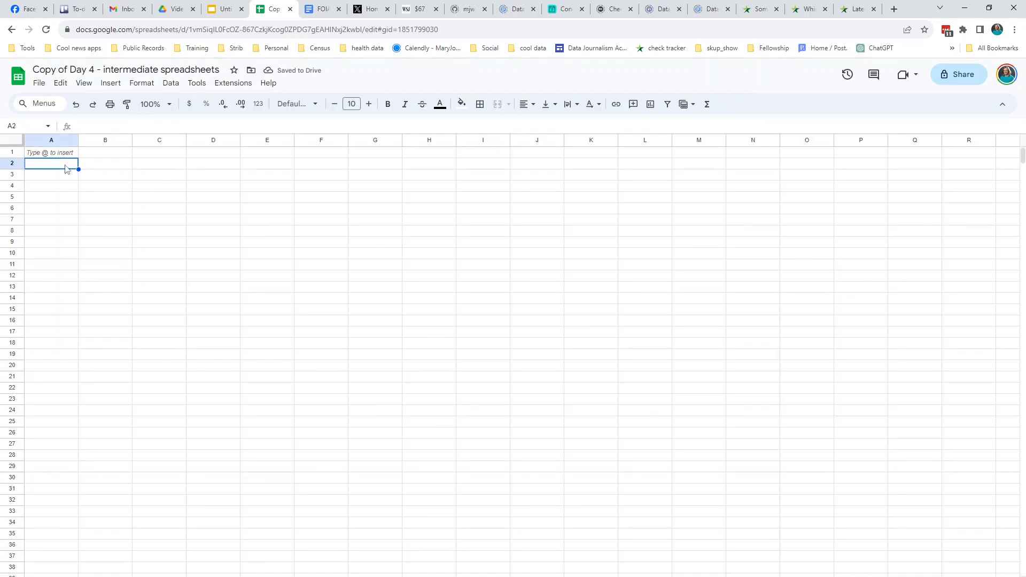
pyautogui.hotkey('ctrl', 'v')
# Step: Enter the headers OLD VALUES in A1 and NEW VALUES in B1
pyautogui.click(59, 153)
pyautogui.write('OLD VALUES')
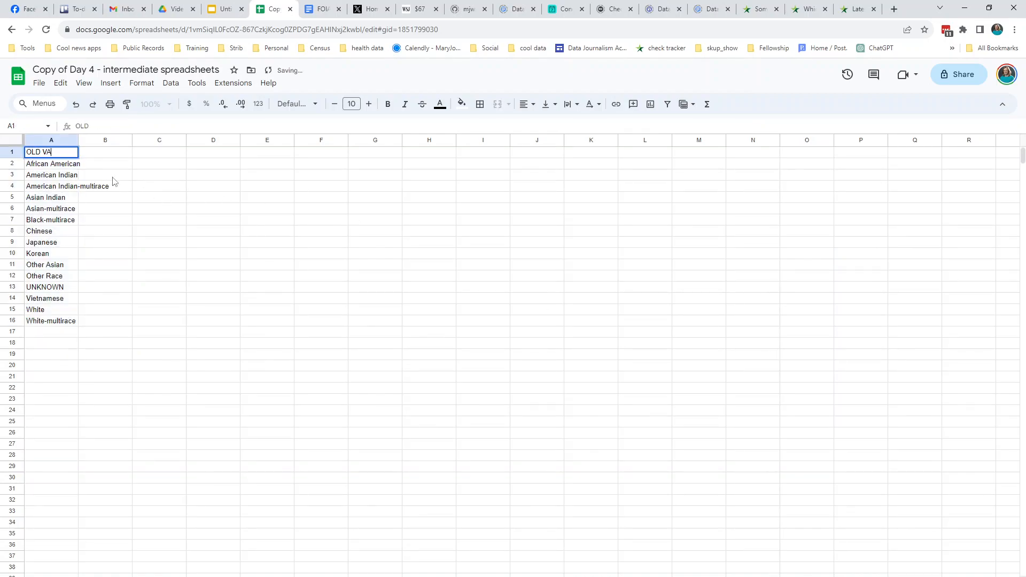
pyautogui.press('Tab')
pyautogui.write('NEW VALUES')
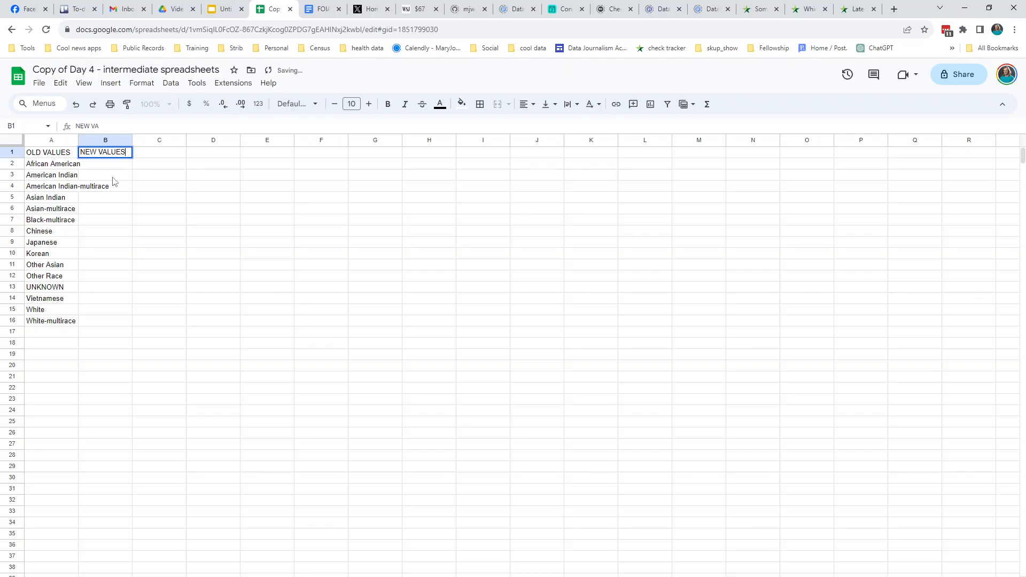
pyautogui.press('Return')
# Step: Widen column A and set the font size of A1:B17 to 12
pyautogui.moveTo(79, 137); pyautogui.dragTo(152, 332)
pyautogui.click(368, 104)
pyautogui.click(368, 103)
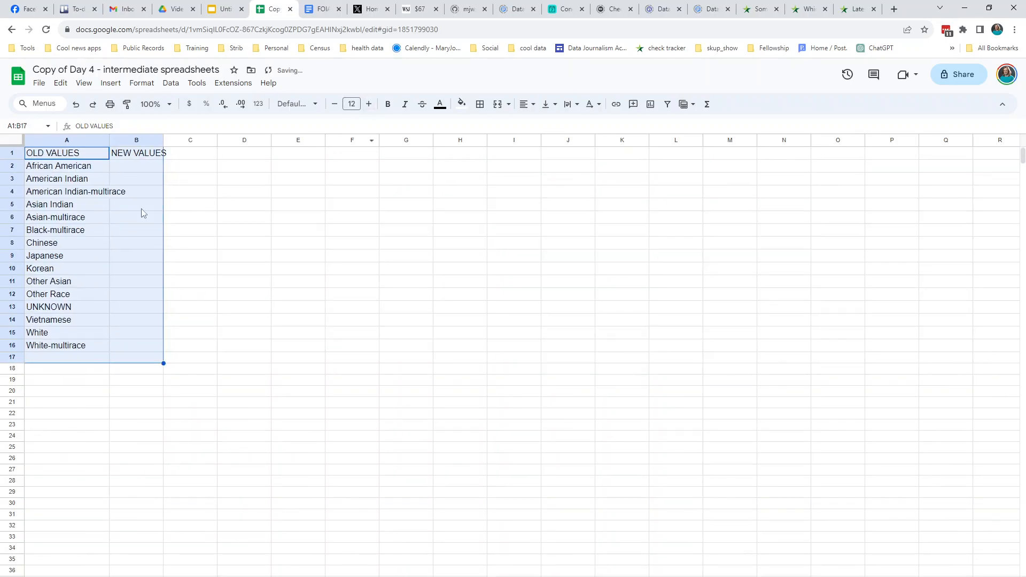
pyautogui.click(141, 207)
# Step: Zoom the sheet to 125% and widen column A to fit the longest race value
pyautogui.click(84, 83)
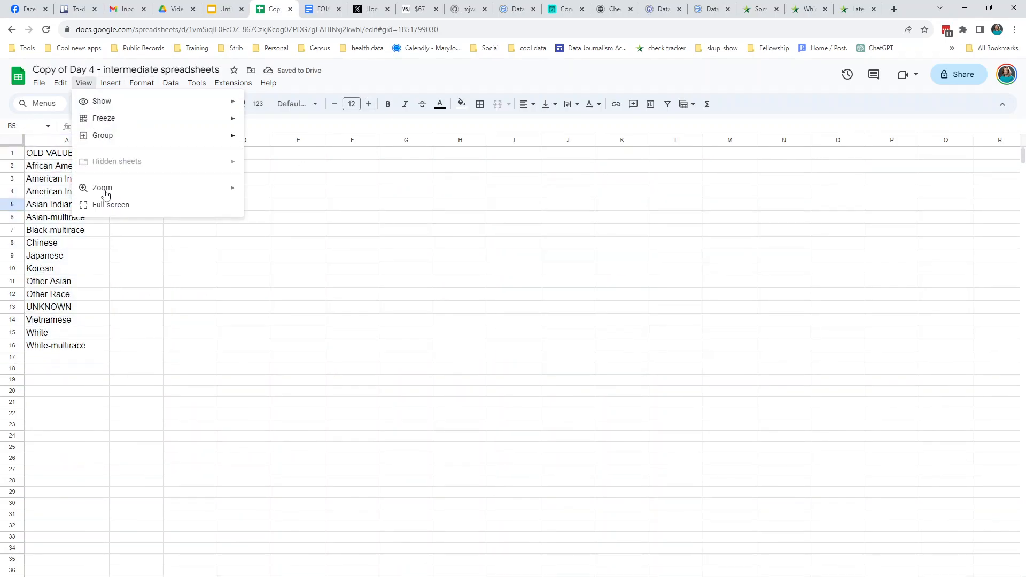
pyautogui.moveTo(126, 189)
pyautogui.click(269, 261)
pyautogui.click(159, 256)
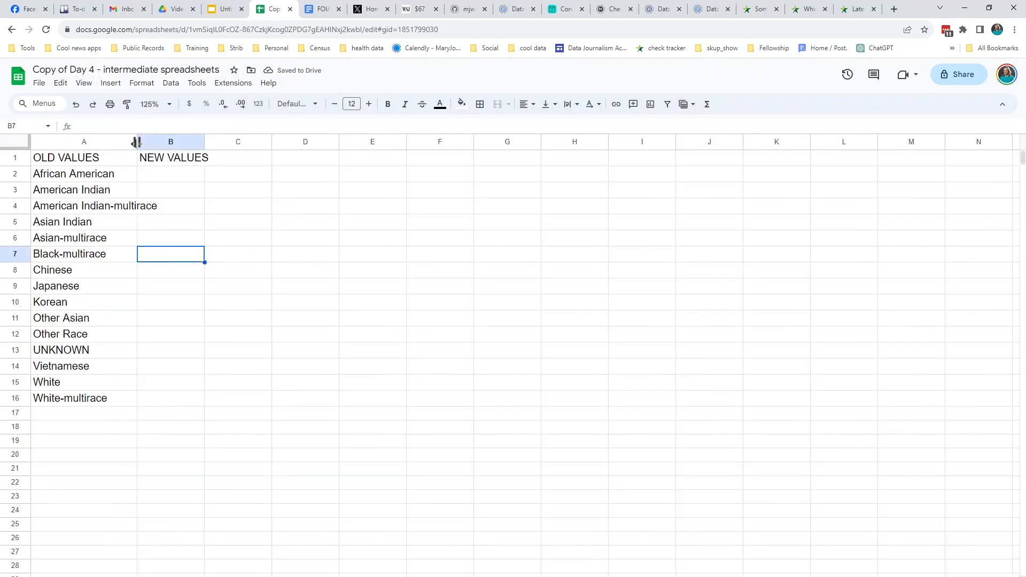
pyautogui.moveTo(136, 142); pyautogui.dragTo(185, 141)
pyautogui.moveTo(73, 177); pyautogui.dragTo(100, 399)
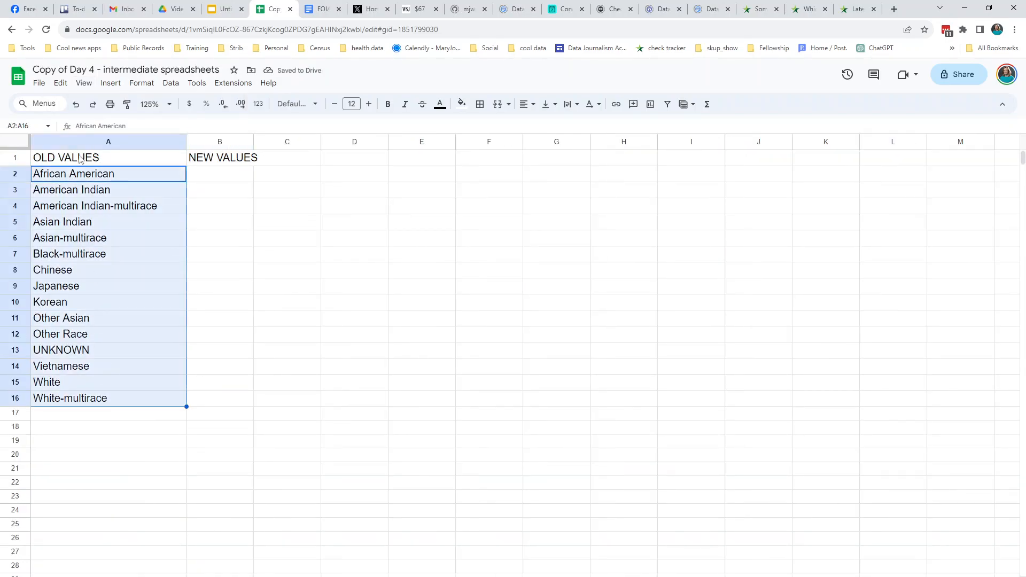
# Step: Enter the new values Black, Native American and Multi in cells B2 to B4
pyautogui.click(115, 238)
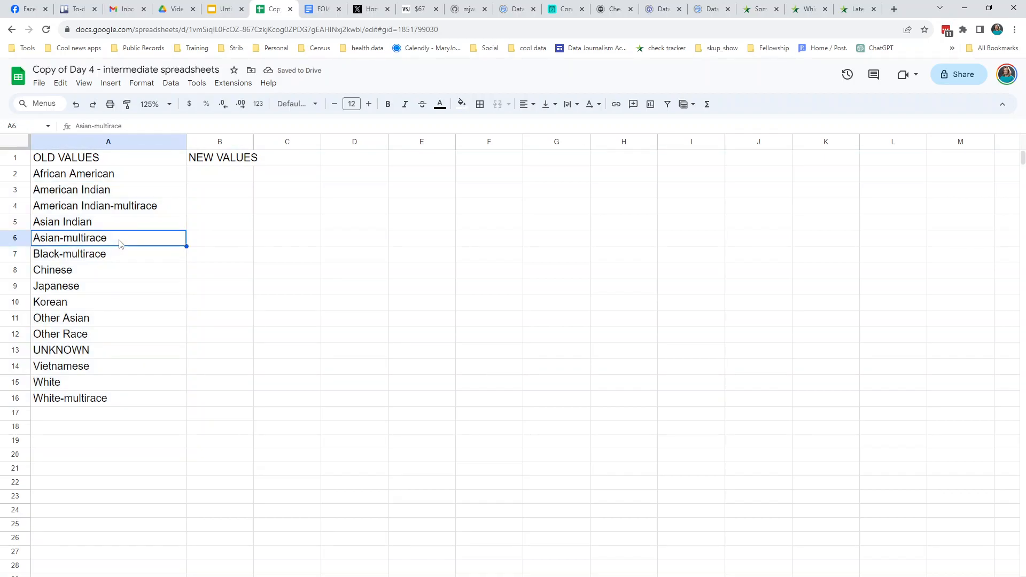
pyautogui.click(208, 170)
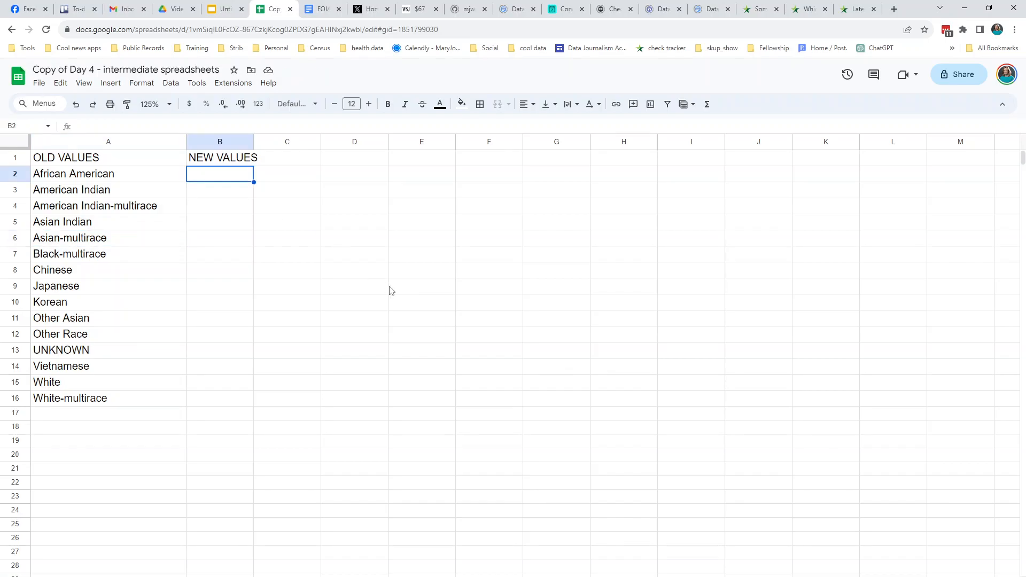
pyautogui.write('Bla')
pyautogui.press('BackSpace')
pyautogui.press('BackSpace')
pyautogui.press('BackSpace')
pyautogui.write('Black')
pyautogui.press('Return')
pyautogui.write('Native American')
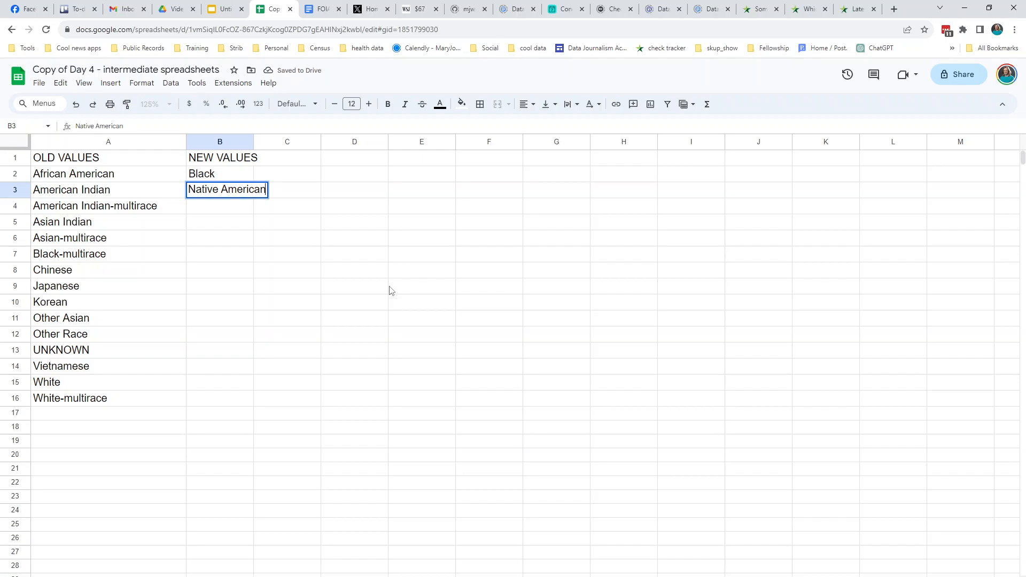
pyautogui.press('Return')
pyautogui.write('Multi')
pyautogui.press('Return')
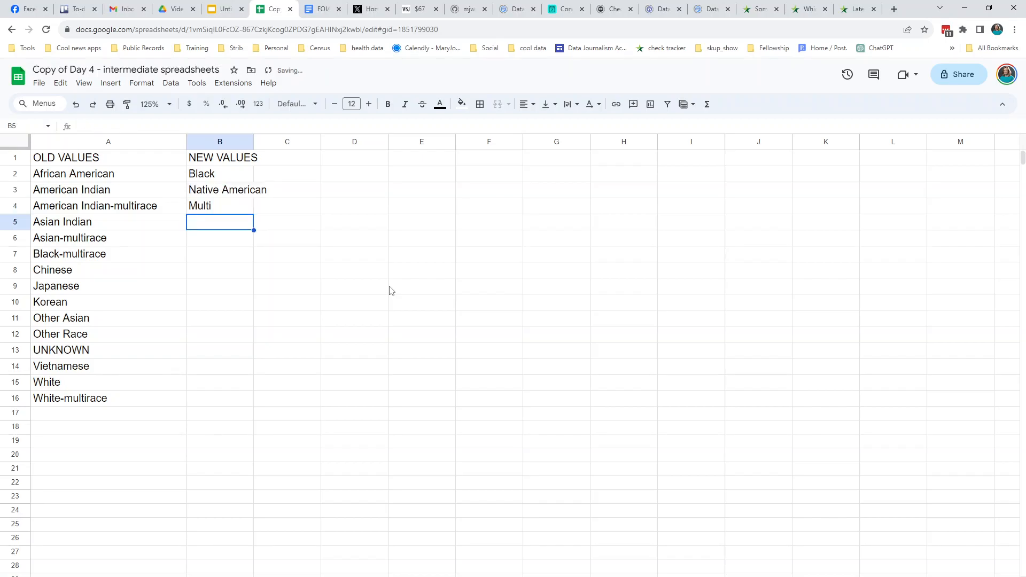
# Step: Fill in Asian in B5 and Multi in B6 and B7 as new values
pyautogui.write('Asian')
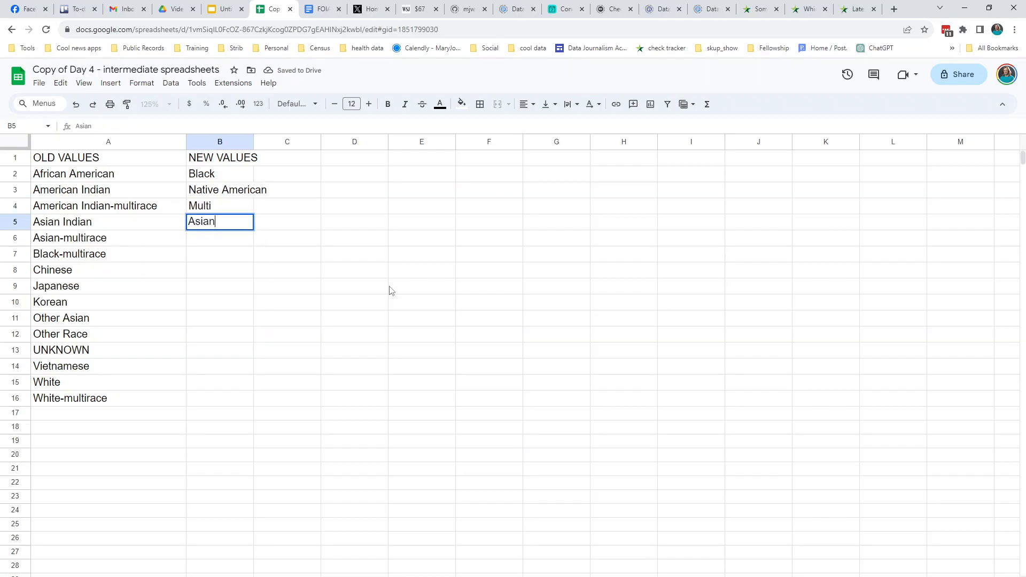
pyautogui.press('Return')
pyautogui.write('Mult')
pyautogui.press('Return')
pyautogui.write('Mult')
pyautogui.press('Return')
# Step: Enter Asian as the new value for Chinese, Japanese, Korean and Other Asian in B8:B11
pyautogui.write('A')
pyautogui.press('Return')
pyautogui.write('A')
pyautogui.press('Return')
pyautogui.write('A')
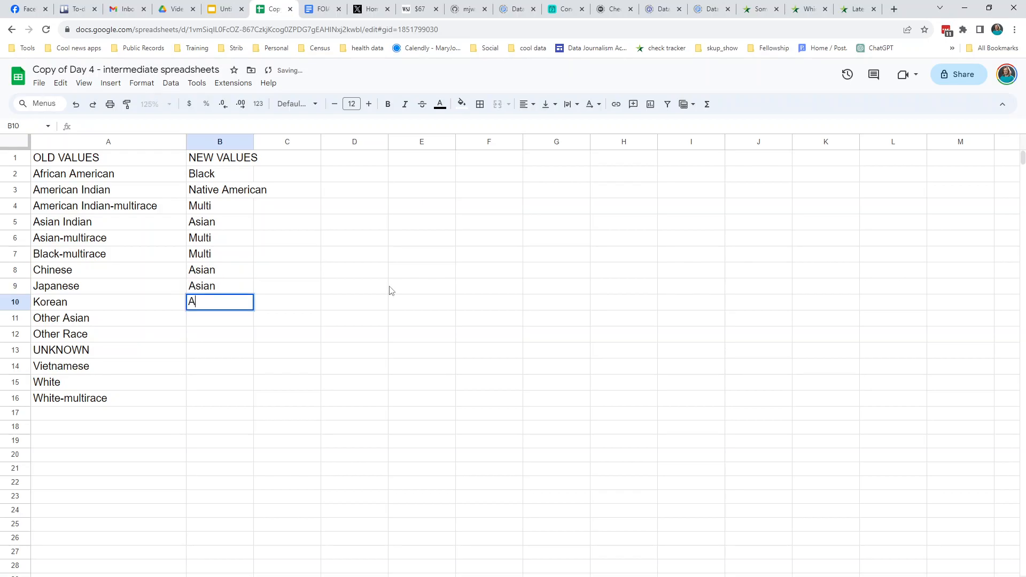
pyautogui.press('Return')
pyautogui.write('As')
pyautogui.press('Return')
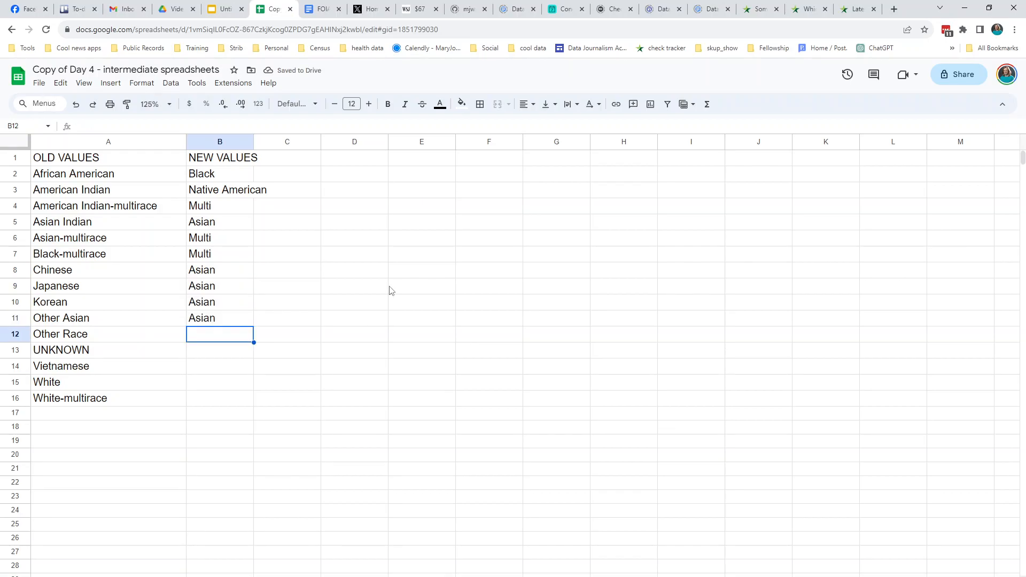
# Step: Enter Other in B12, Unknown in B13 and Asian in B14 as new values
pyautogui.write('Other')
pyautogui.press('Return')
pyautogui.write('Unknown')
pyautogui.press('Return')
pyautogui.write('Asian')
pyautogui.press('Return')
# Step: Complete the new values with White in B15 and Multi in B16
pyautogui.write('Whit')
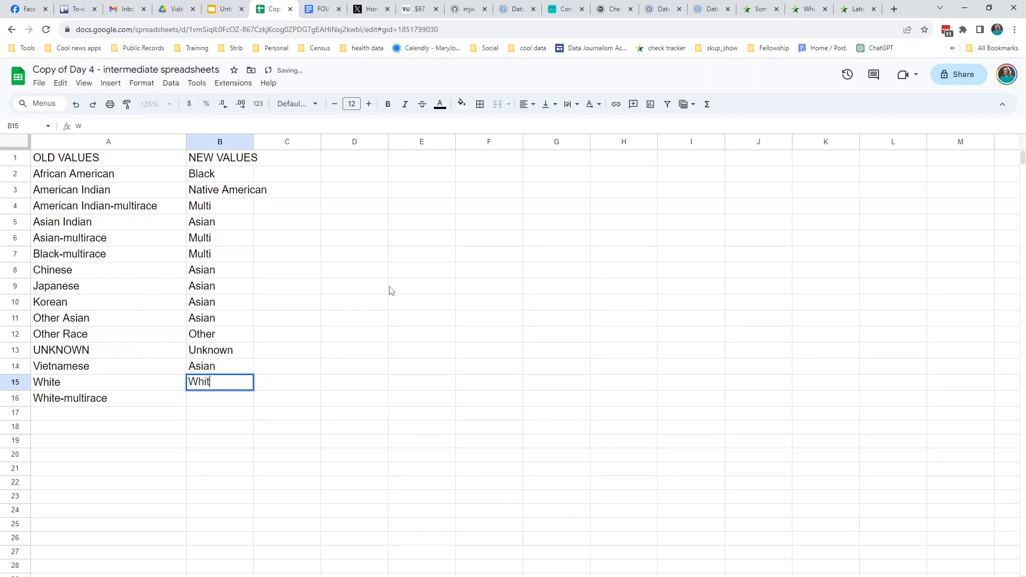
pyautogui.write('e')
pyautogui.press('Return')
pyautogui.write('Multi')
pyautogui.press('Return')
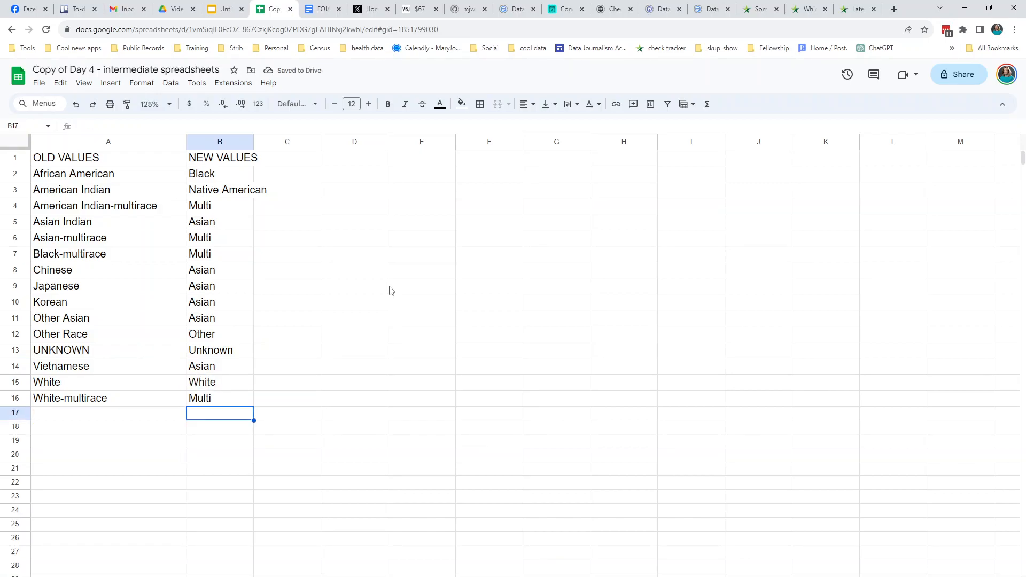
pyautogui.click(143, 276)
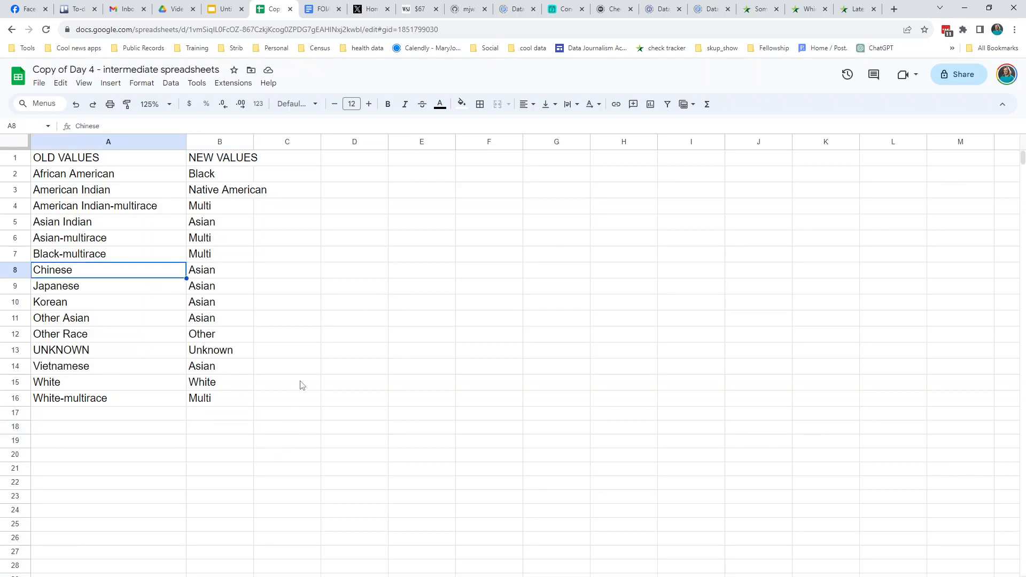
pyautogui.moveTo(107, 157); pyautogui.dragTo(213, 408)
pyautogui.click(96, 254)
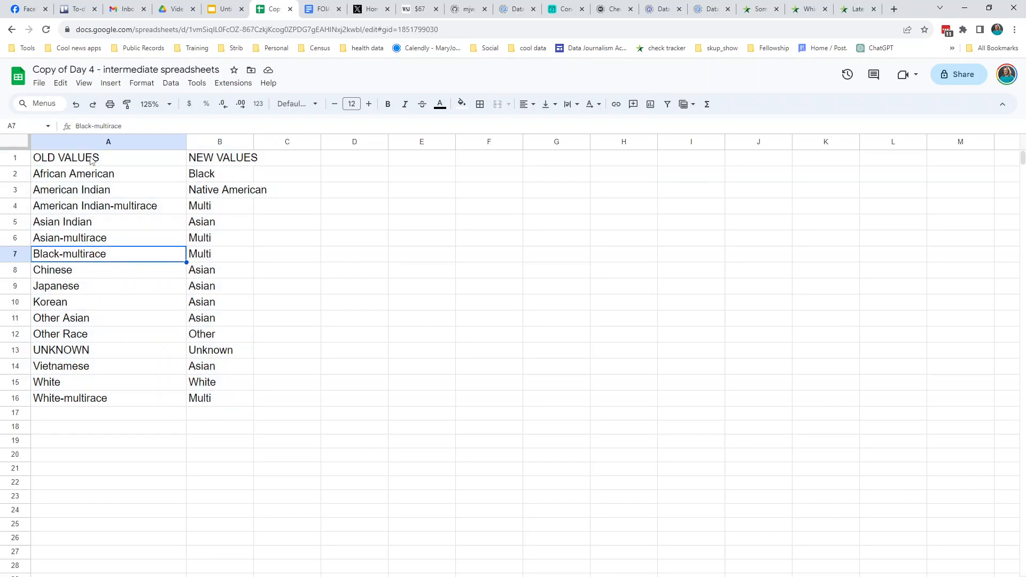
pyautogui.moveTo(91, 160); pyautogui.dragTo(214, 398)
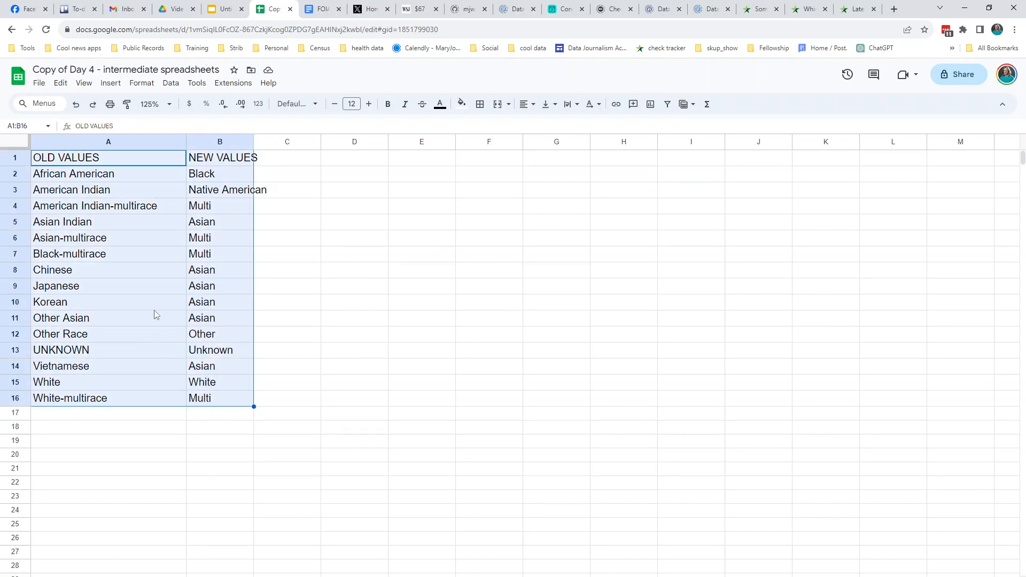
pyautogui.click(156, 286)
pyautogui.moveTo(102, 160); pyautogui.dragTo(230, 409)
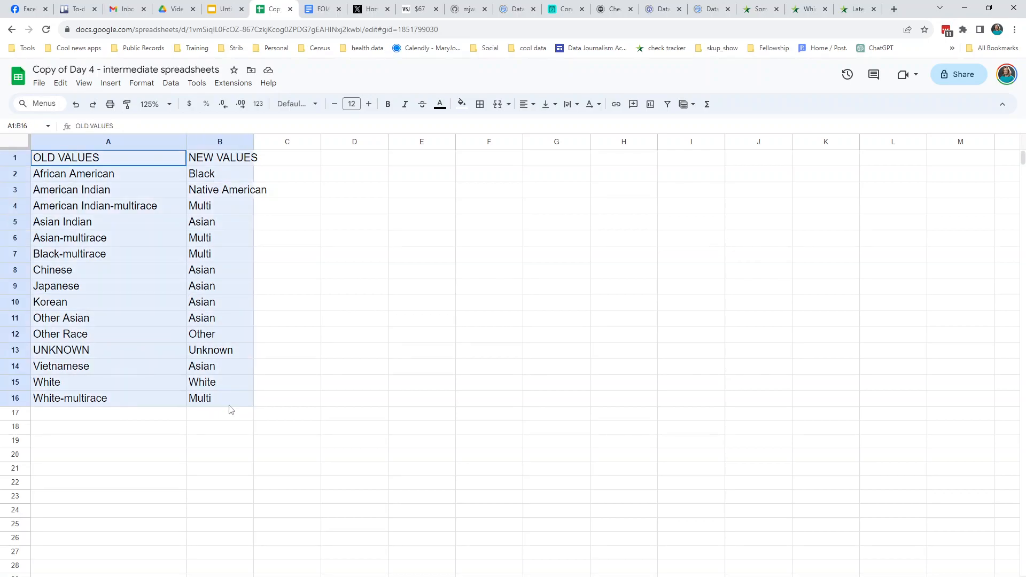
pyautogui.click(140, 253)
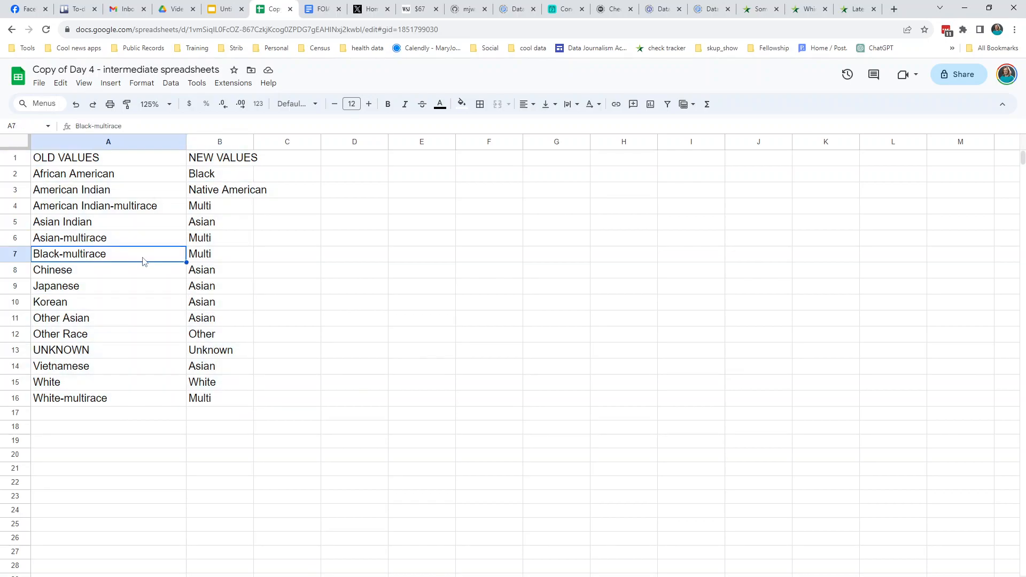
# Step: Define the whole lookup table A1:B16 as a named range called racelookup
pyautogui.hotkey('ctrl', 'a')
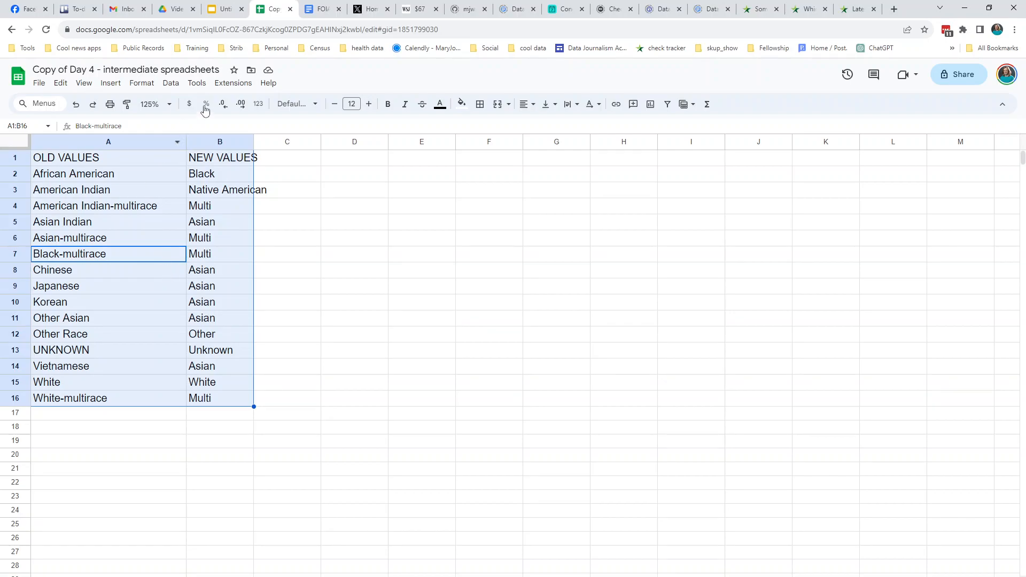
pyautogui.click(168, 84)
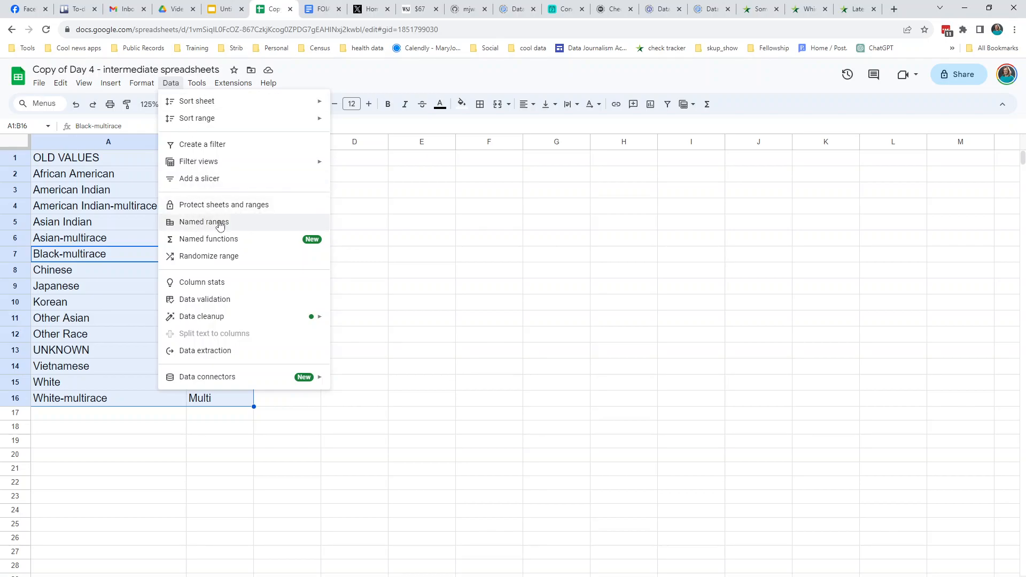
pyautogui.click(193, 226)
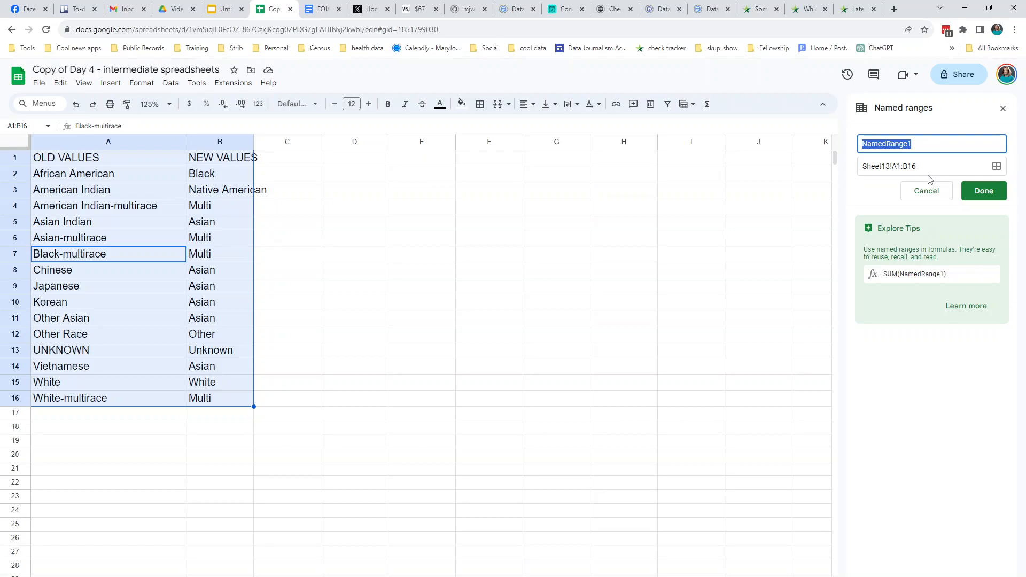
pyautogui.write('racelookup')
pyautogui.click(988, 193)
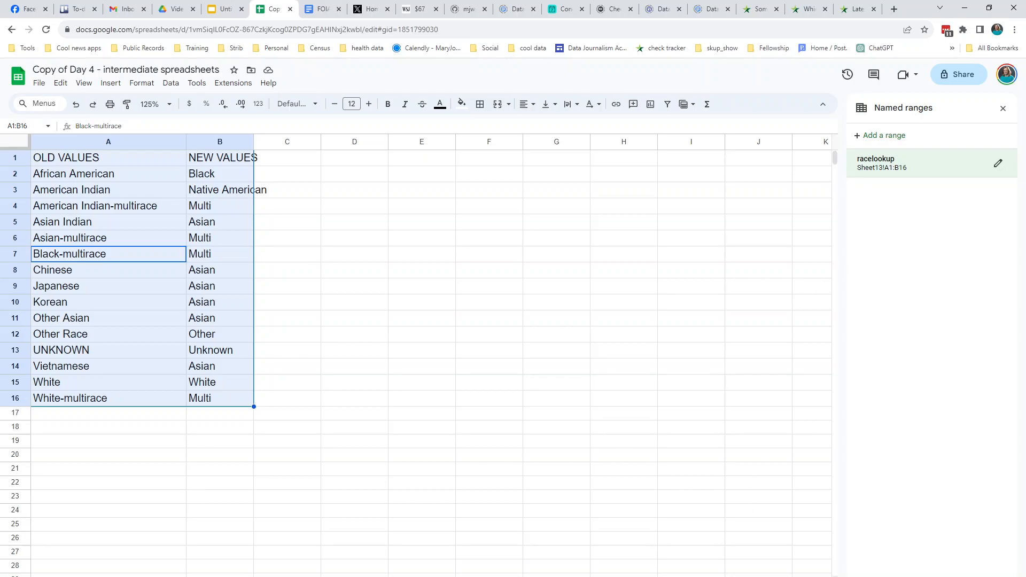
# Step: Return to the main data sheet, close the named ranges list and remove the filter from the data table
pyautogui.hotkey('ctrl', 'shift', 'pageup')
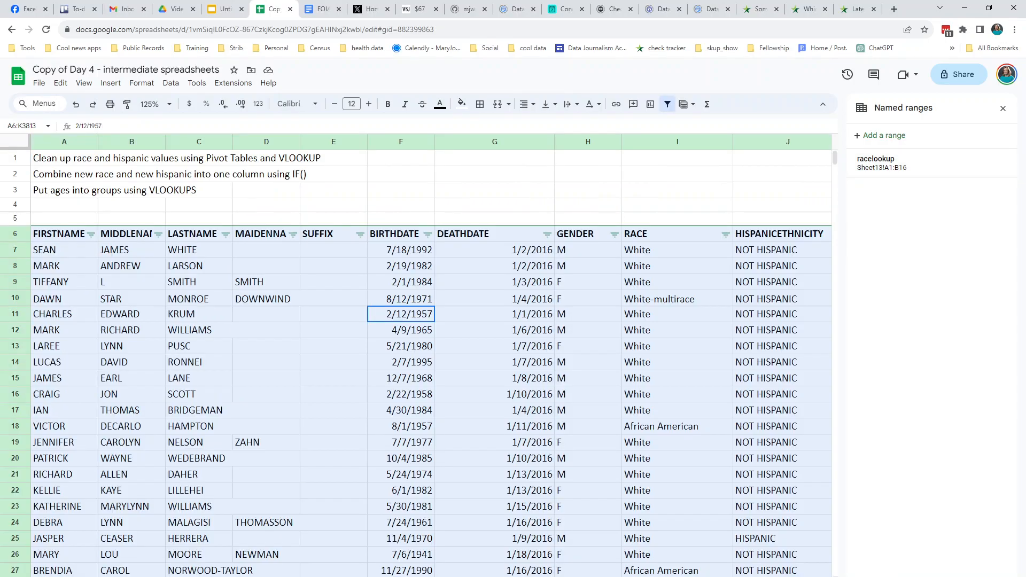
pyautogui.click(754, 287)
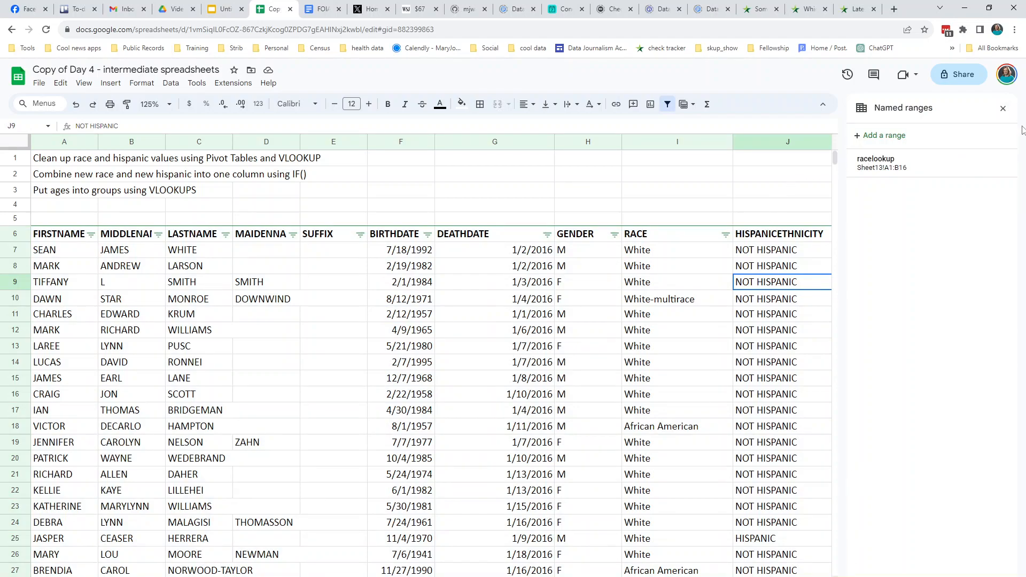
pyautogui.click(1002, 108)
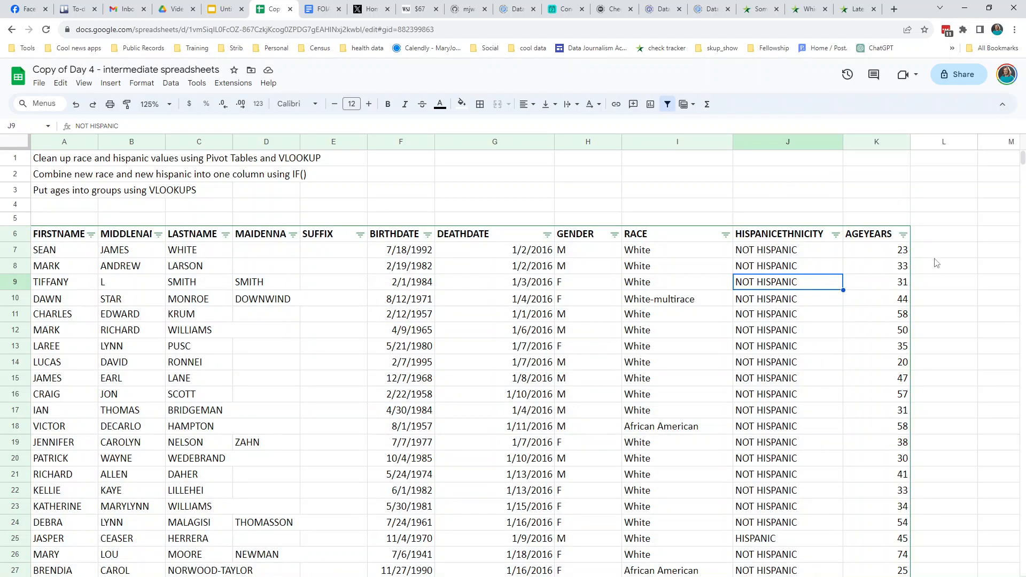
pyautogui.click(944, 235)
pyautogui.click(409, 283)
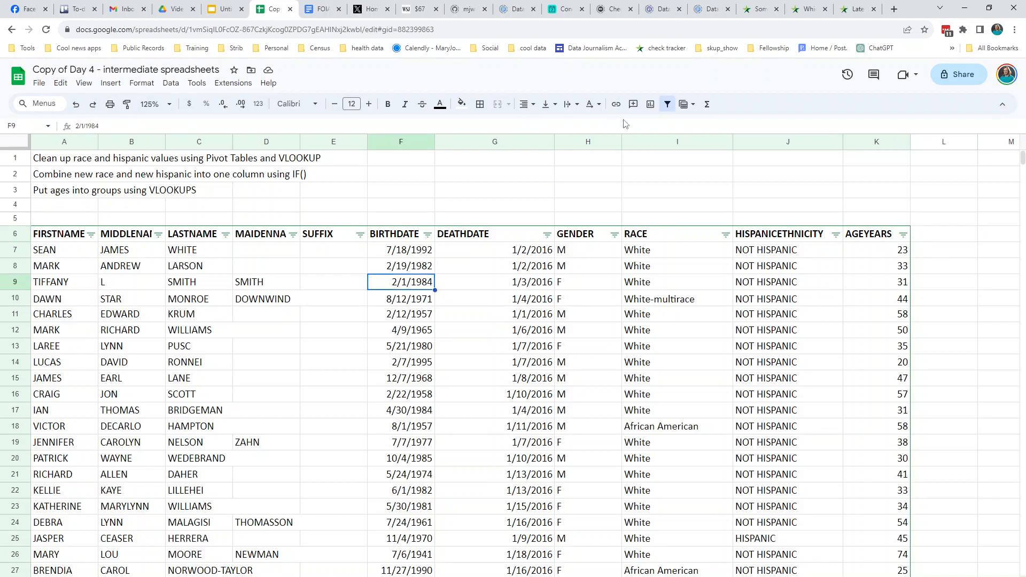
pyautogui.click(667, 104)
# Step: Add a NEW RACE column header in L6, beside AGEYEARS
pyautogui.click(927, 235)
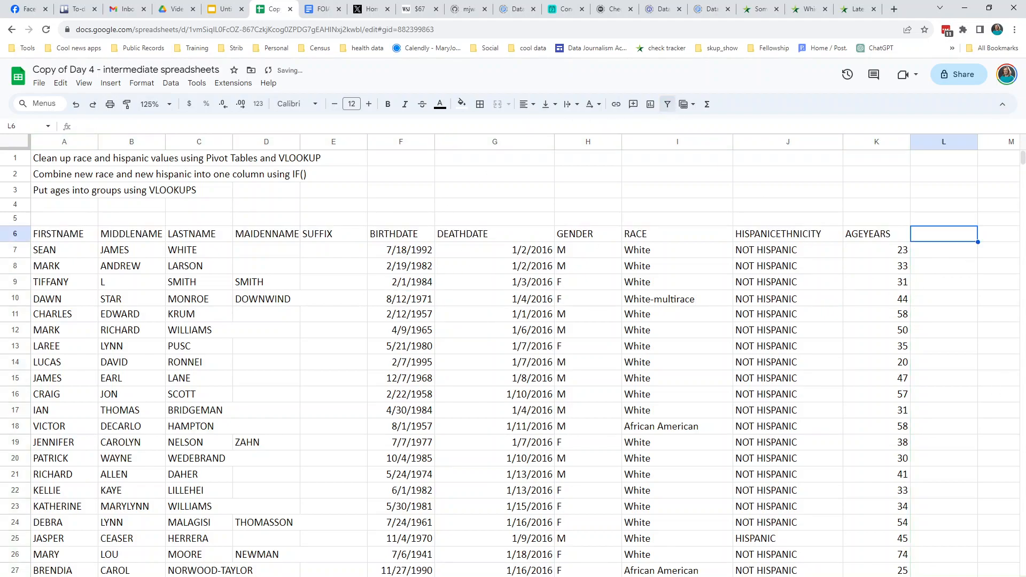
pyautogui.hscroll(4, 732, 497)
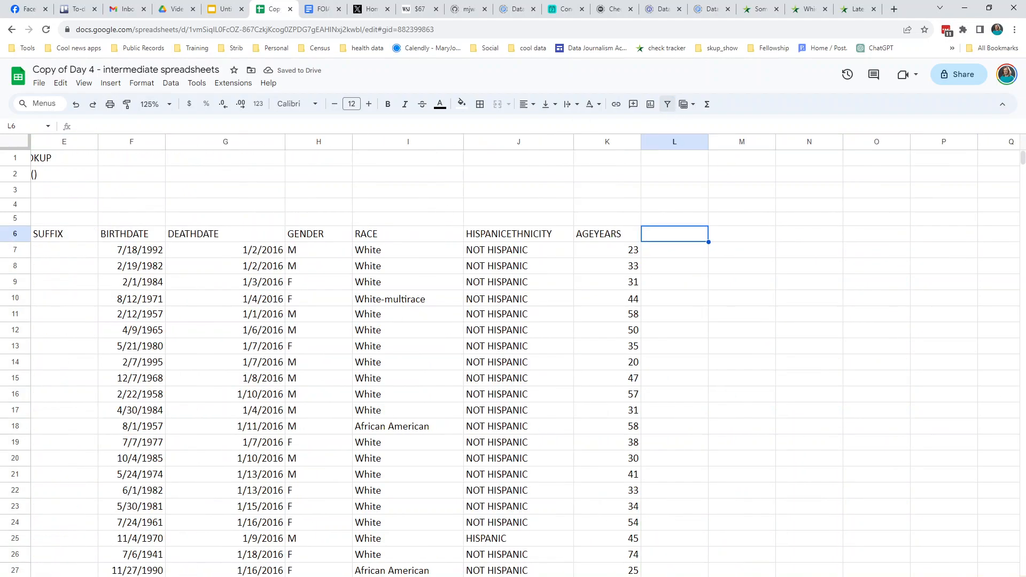
pyautogui.write('NEW RACE')
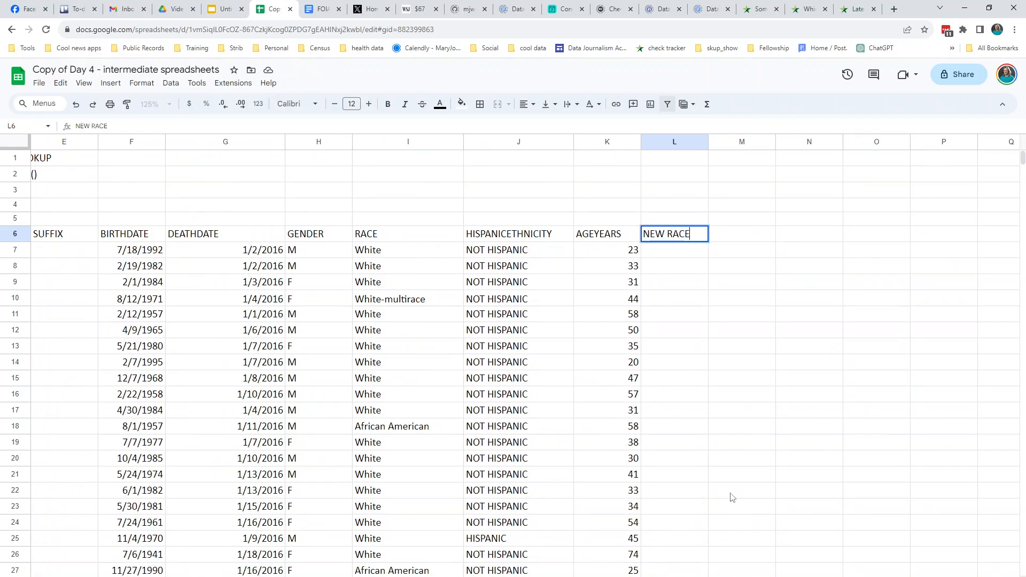
pyautogui.press('Return')
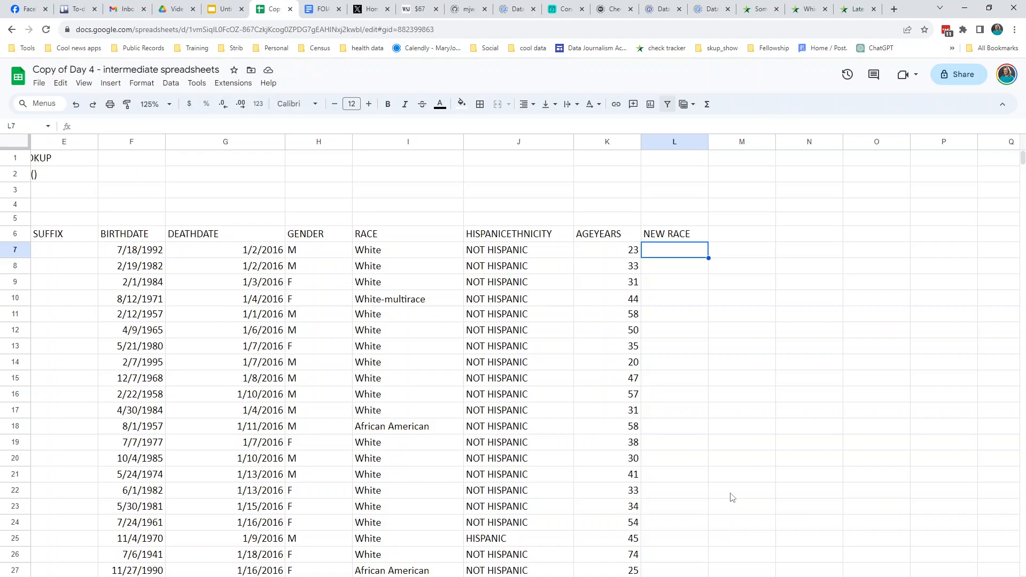
# Step: Start a VLOOKUP formula in L7 of the data sheet with the race cell I7 as the search key
pyautogui.click(388, 255)
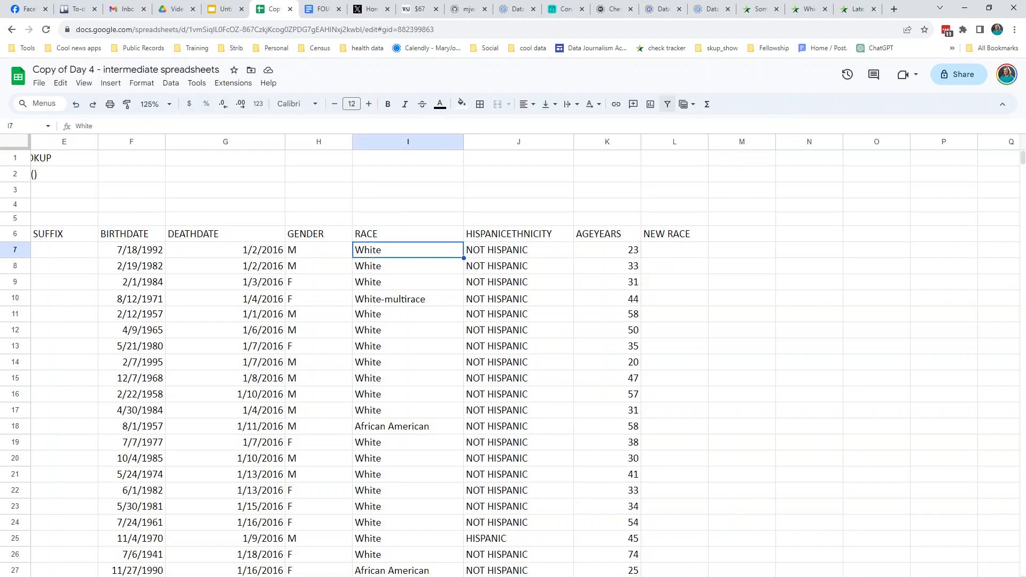
pyautogui.click(716, 576)
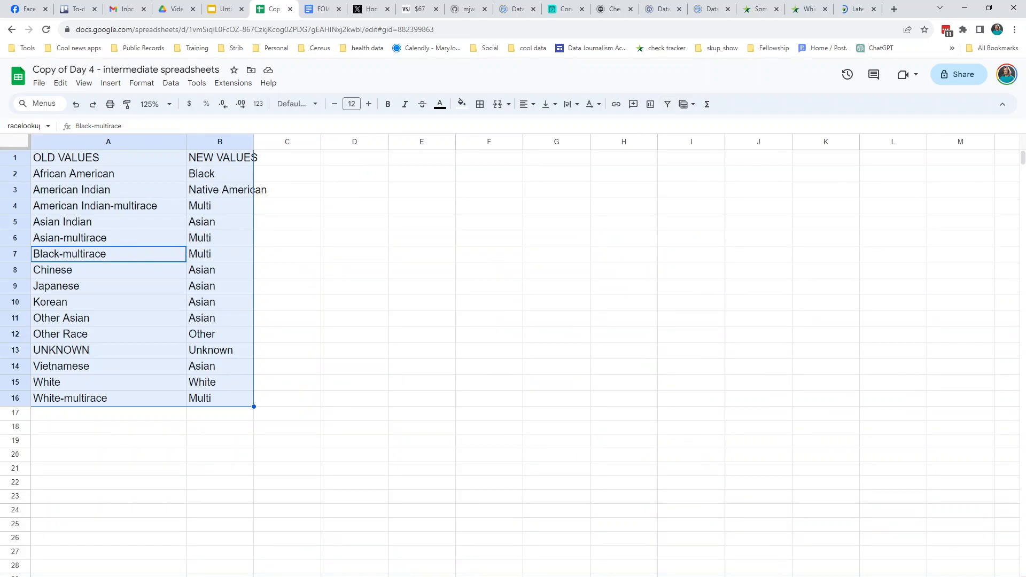
pyautogui.click(855, 576)
pyautogui.click(690, 254)
pyautogui.write('=')
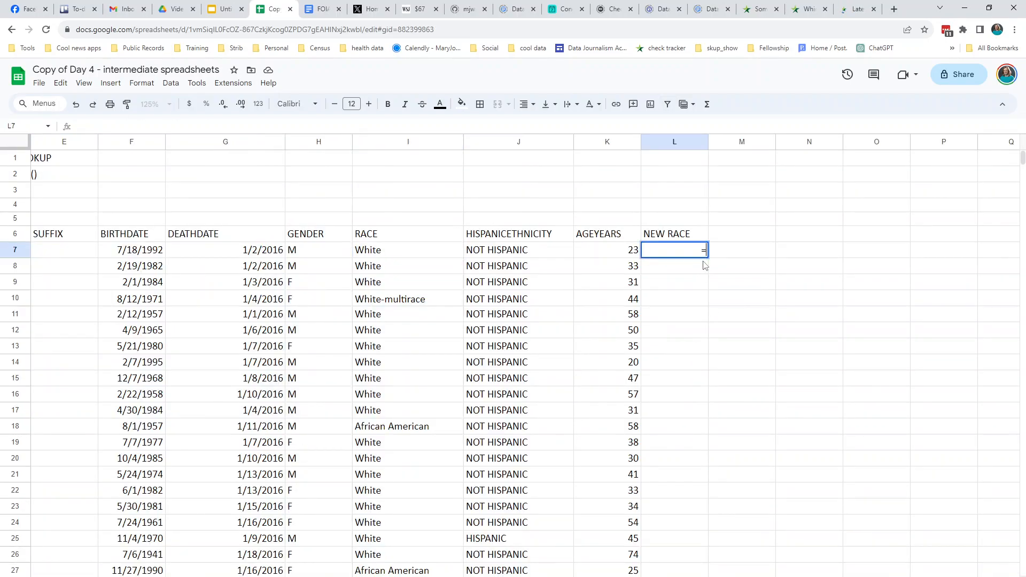
pyautogui.write('VLOOK')
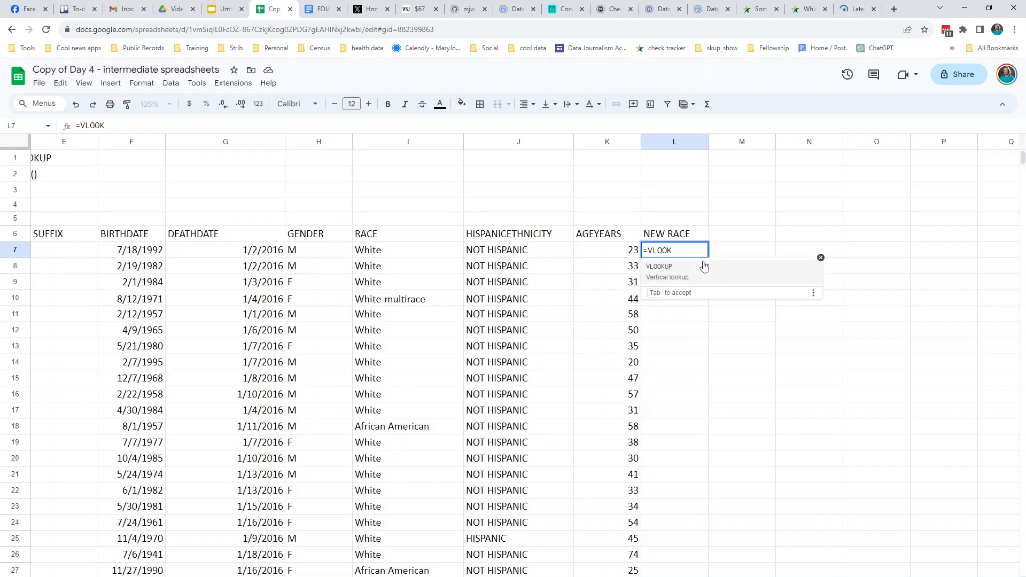
pyautogui.write('UP(')
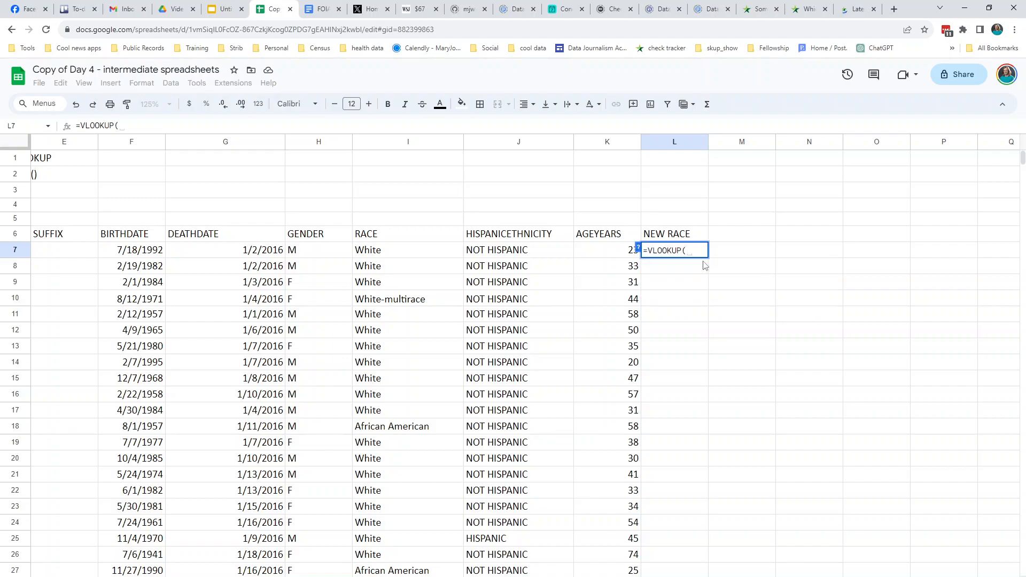
pyautogui.write('I')
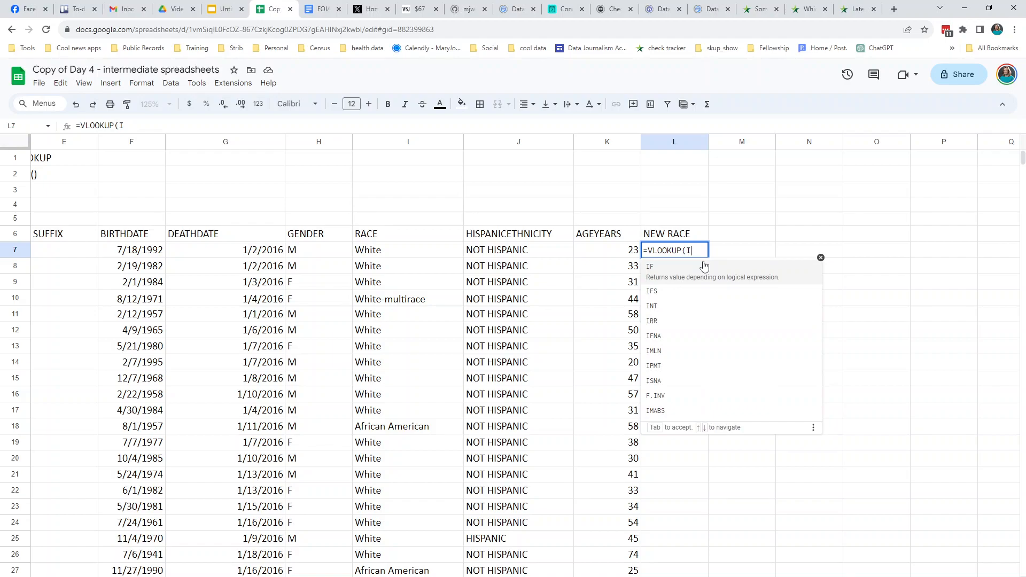
pyautogui.write('7, name')
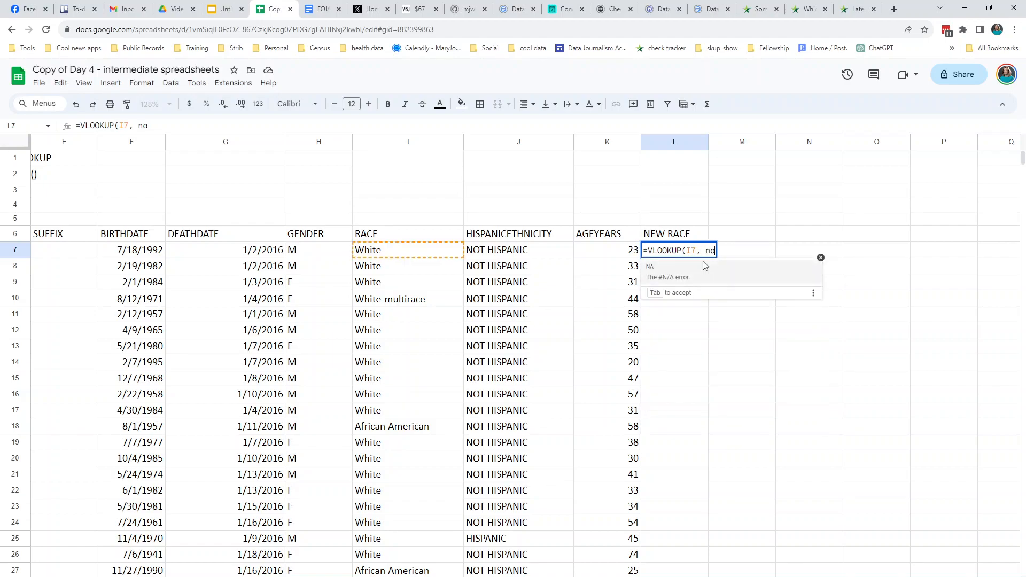
pyautogui.press('BackSpace')
pyautogui.press('BackSpace')
pyautogui.press('BackSpace')
pyautogui.press('BackSpace')
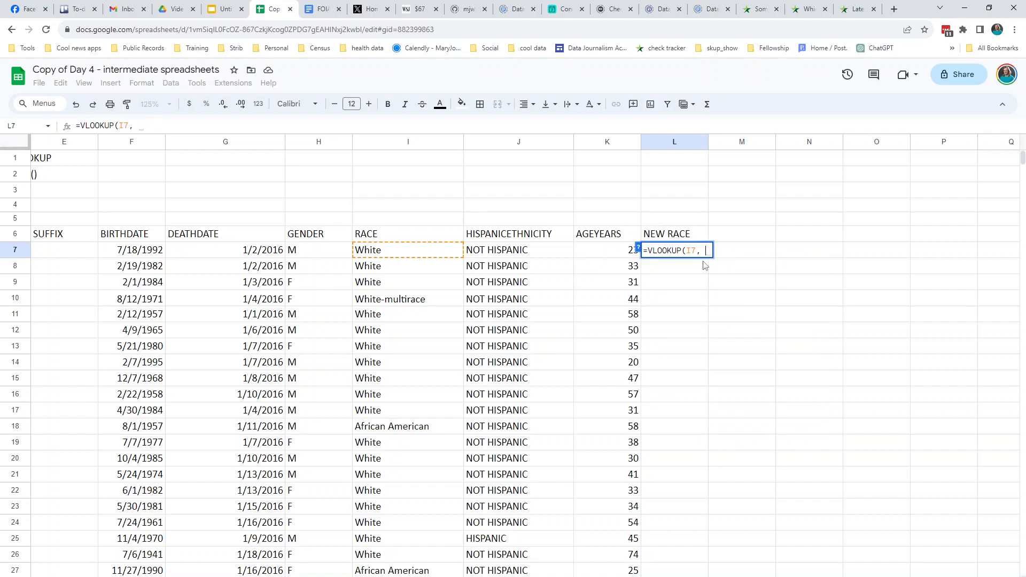
# Step: Complete the L7 formula as =VLOOKUP(I7, racelookup, 2, false)
pyautogui.write('racel')
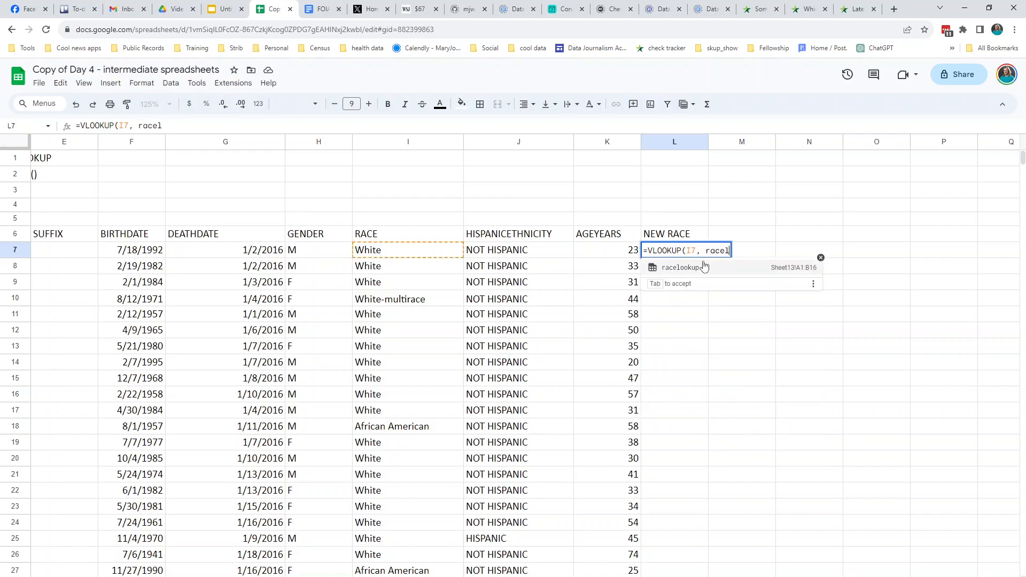
pyautogui.click(700, 267)
pyautogui.write(',')
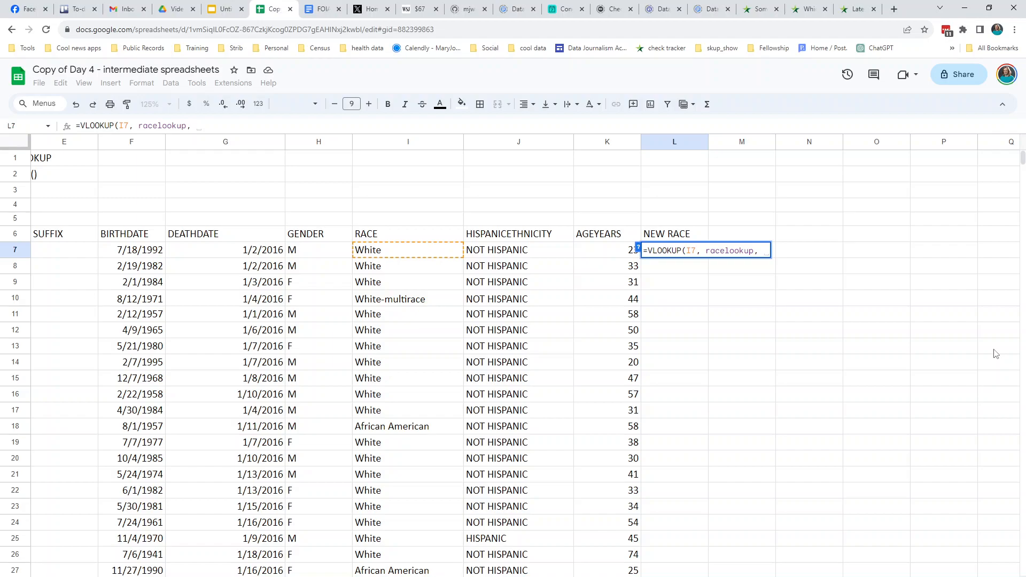
pyautogui.write('2, false')
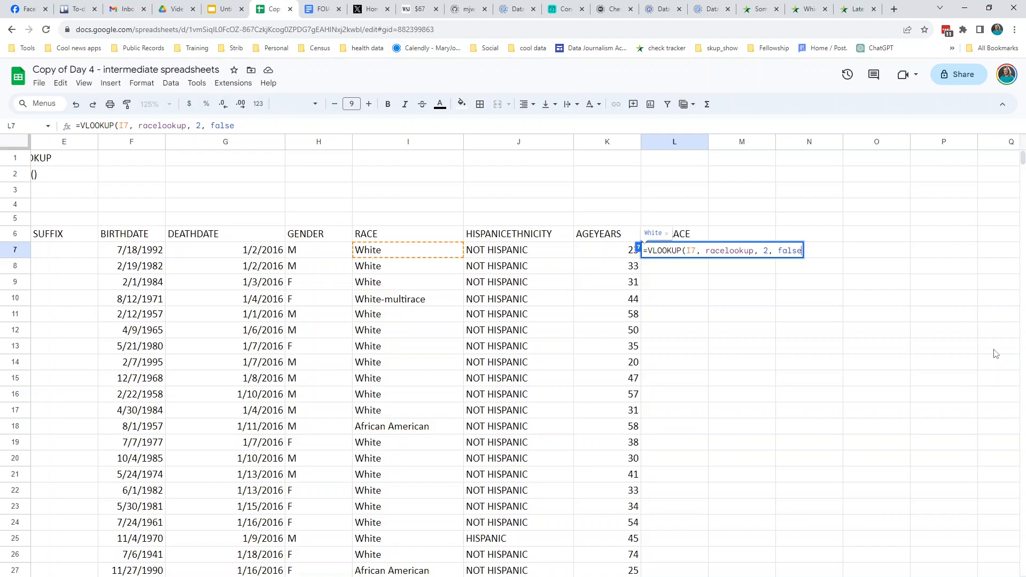
pyautogui.write(')')
pyautogui.press('Return')
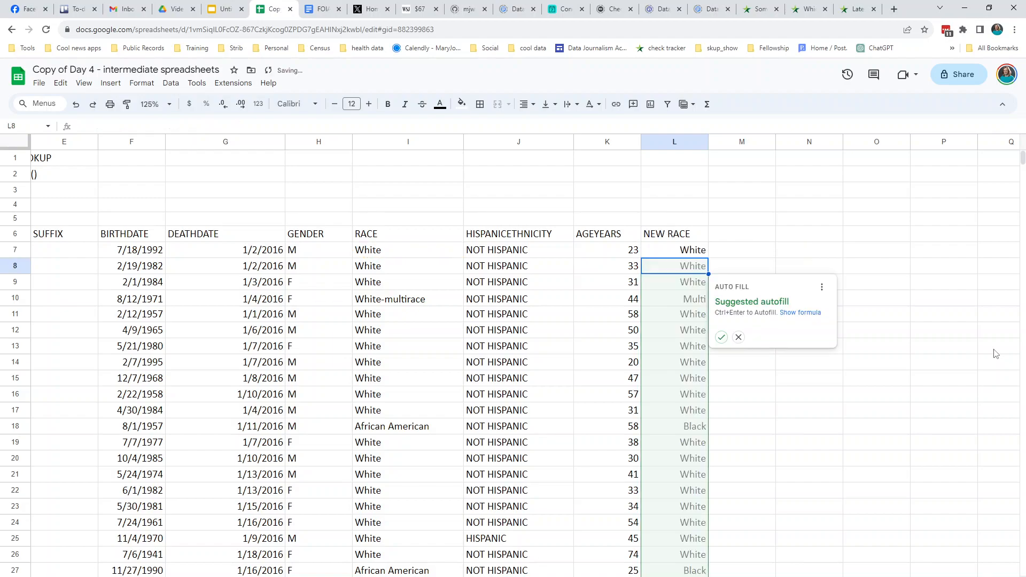
# Step: Fill the VLOOKUP formula down the NEW RACE column and compare row 10's new value with its original race
pyautogui.click(720, 337)
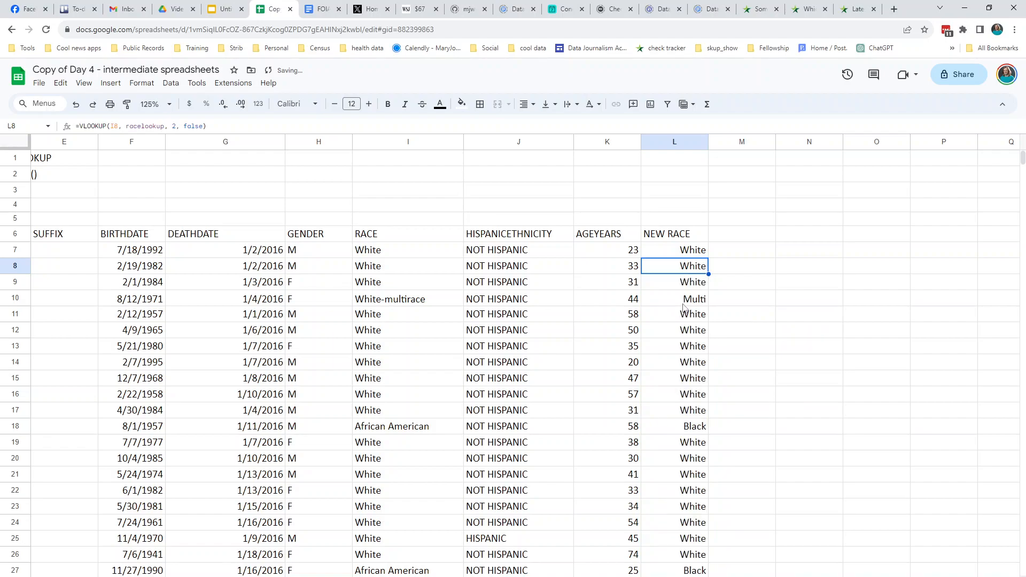
pyautogui.click(686, 303)
pyautogui.click(401, 301)
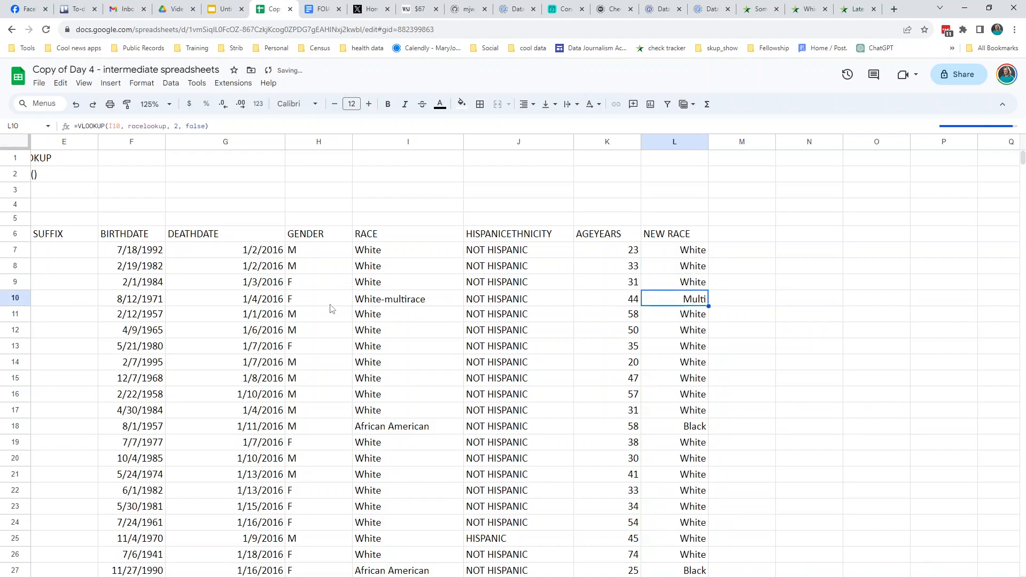
pyautogui.click(15, 298)
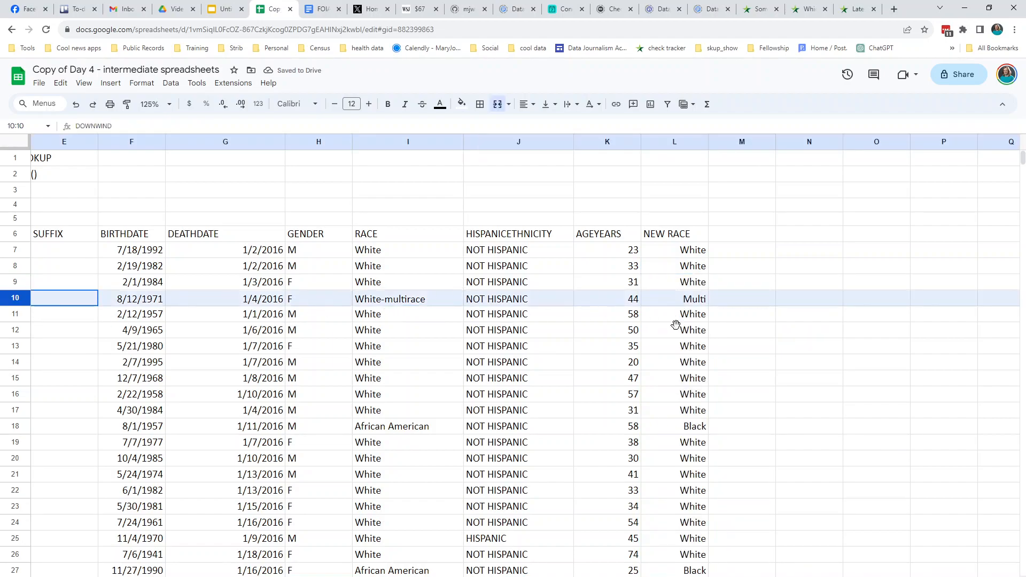
pyautogui.click(693, 363)
pyautogui.click(695, 396)
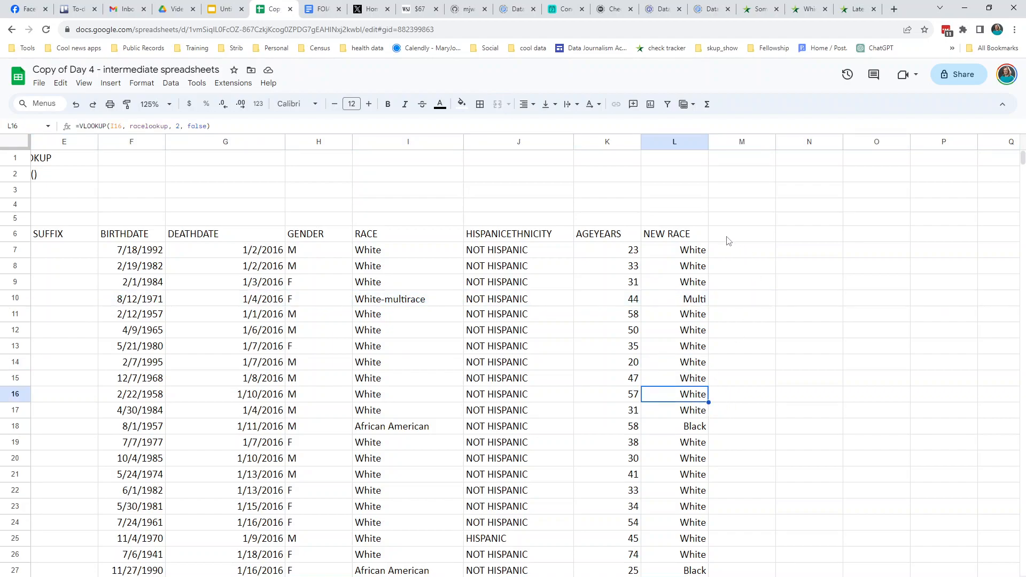
# Step: Add a RACE ETHNICITY column header in M6, beside NEW RACE
pyautogui.click(728, 239)
pyautogui.write('RACE E')
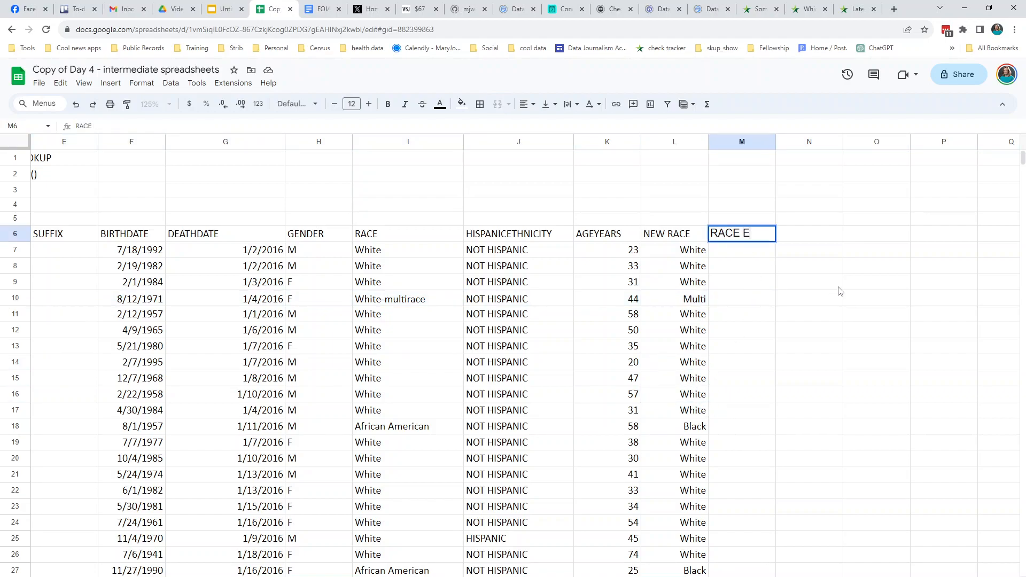
pyautogui.write('THNICITY')
pyautogui.press('Return')
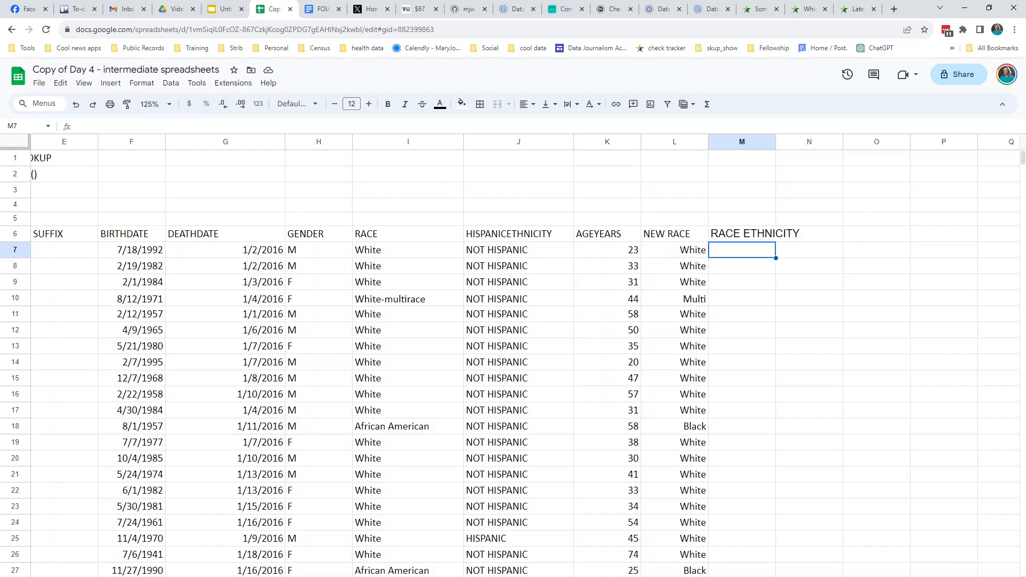
# Step: Enter =IF(J7="HISPANIC", "Hispanic", L7) in M7 to combine ethnicity with the new race
pyautogui.hscroll(2, 648, 342)
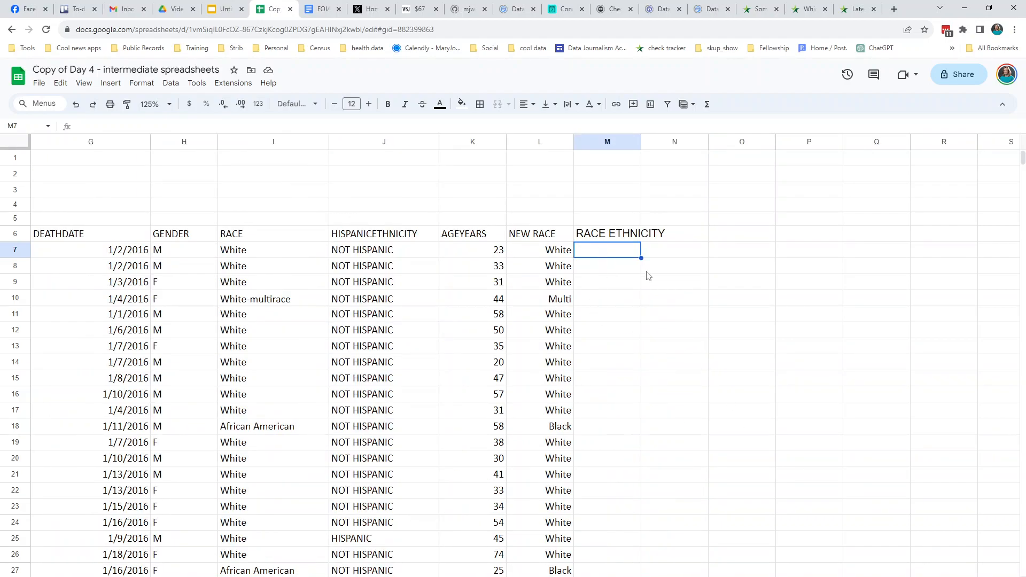
pyautogui.write('=IF(')
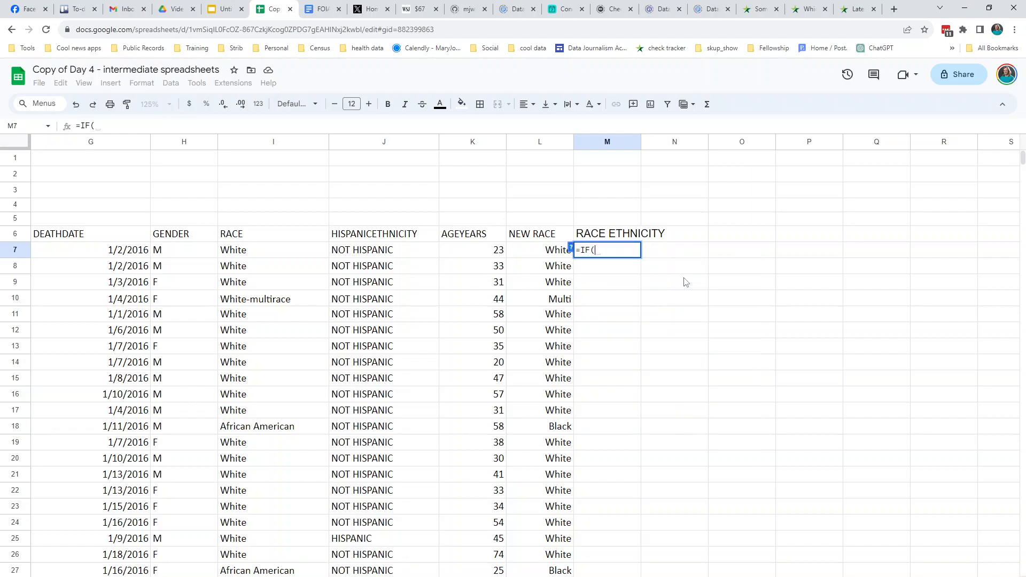
pyautogui.write('J7')
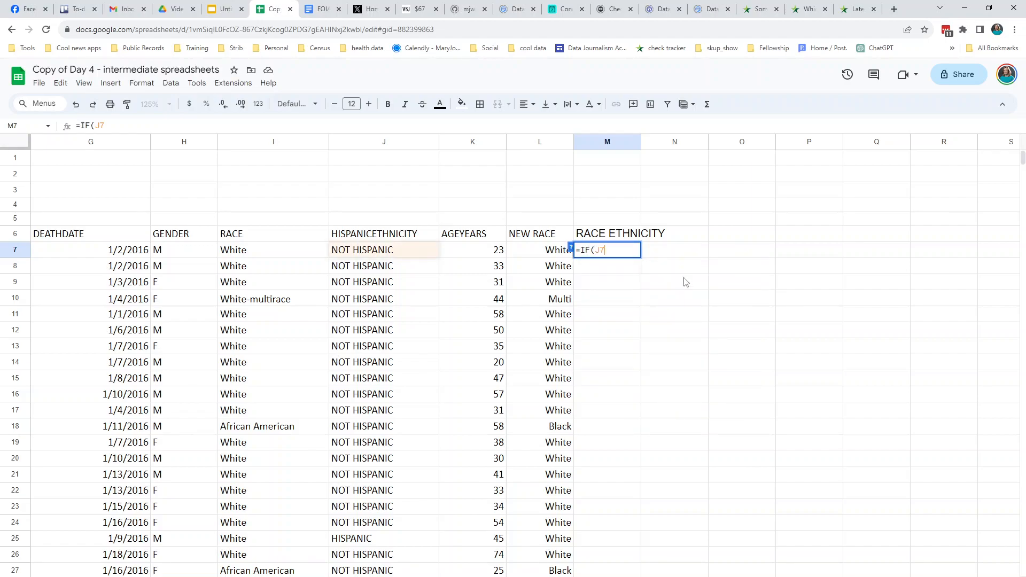
pyautogui.write('="HISP')
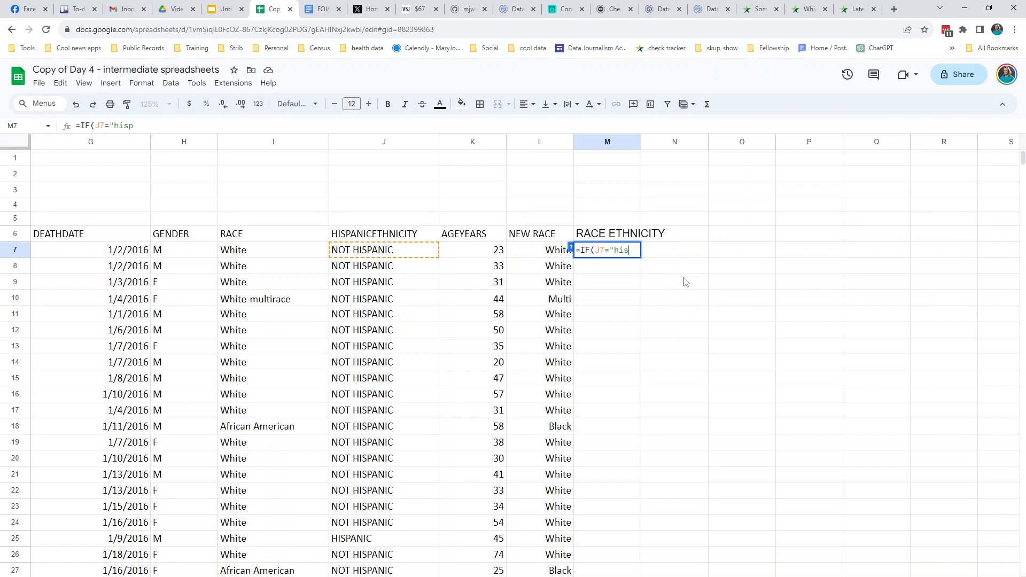
pyautogui.write('ANIC"')
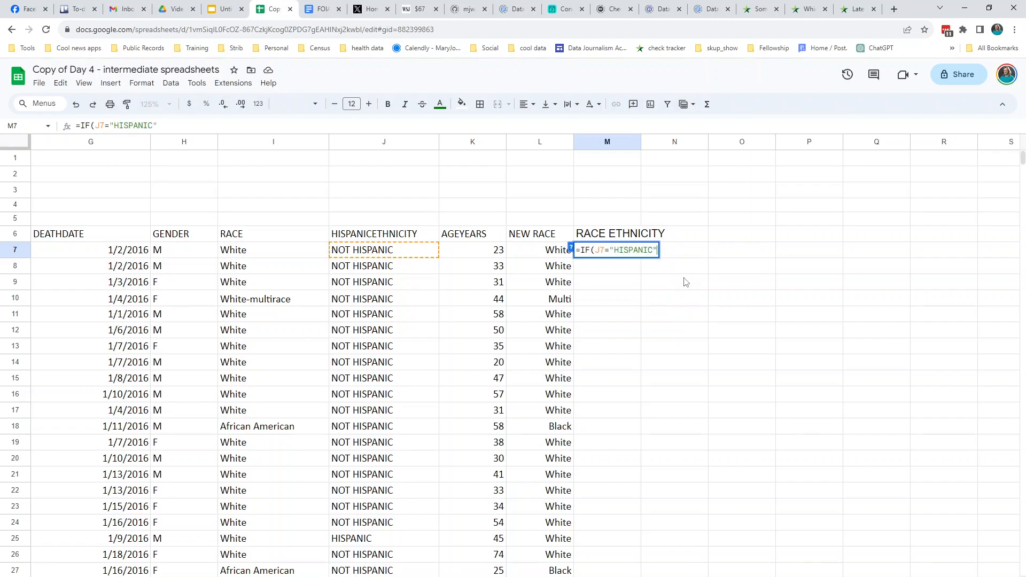
pyautogui.write(', "His')
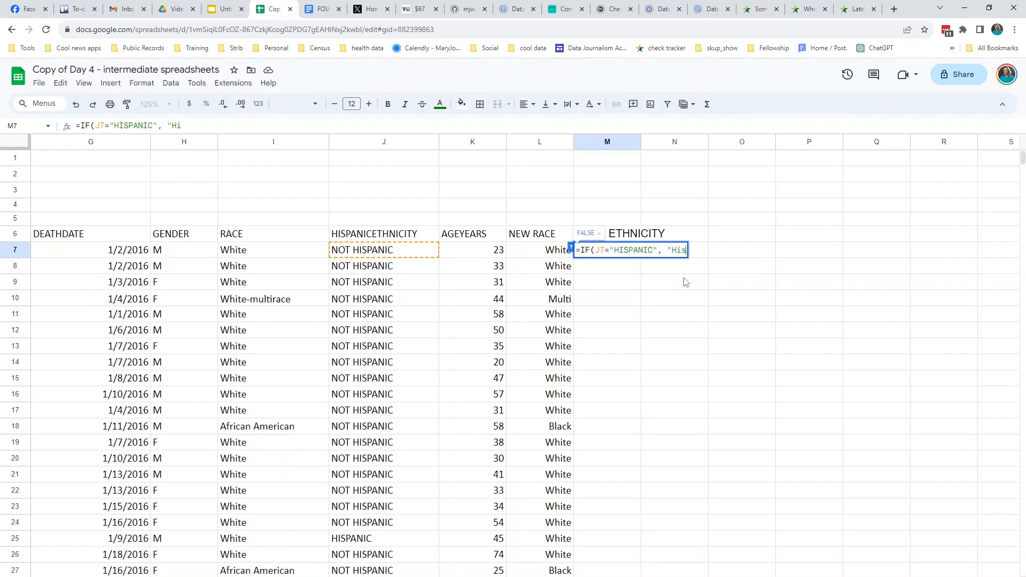
pyautogui.write('panic", ')
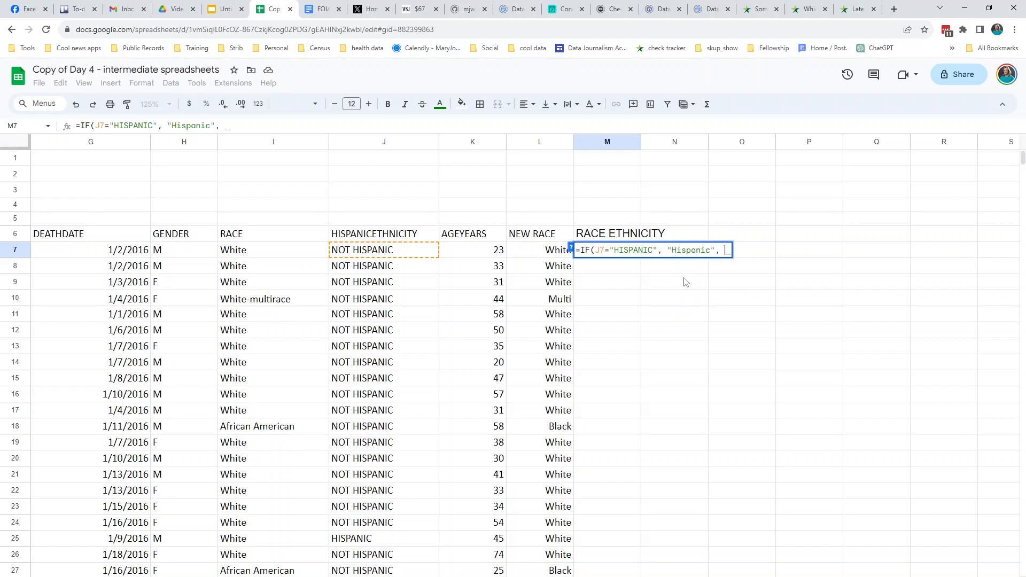
pyautogui.write('l7')
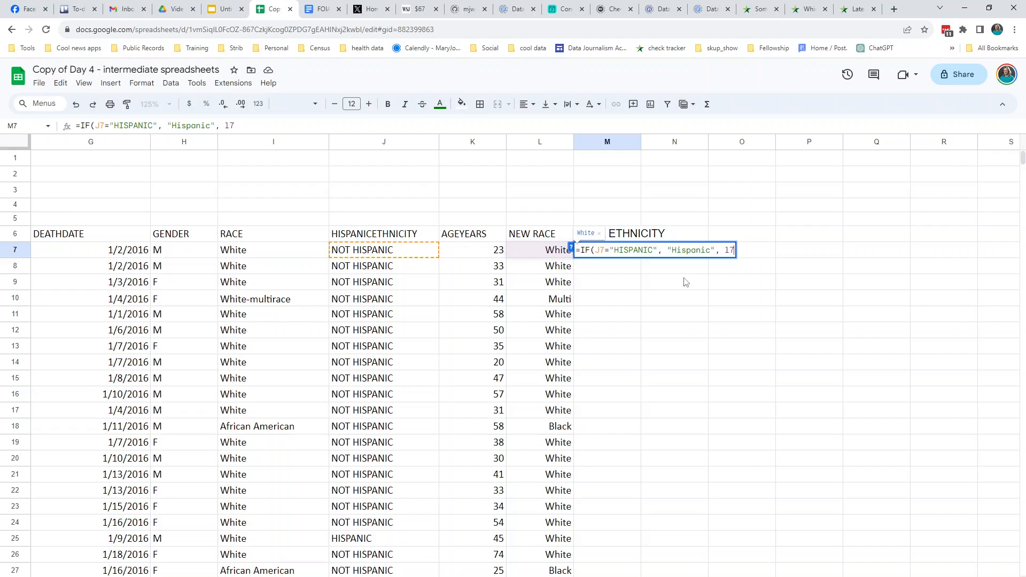
pyautogui.write(')')
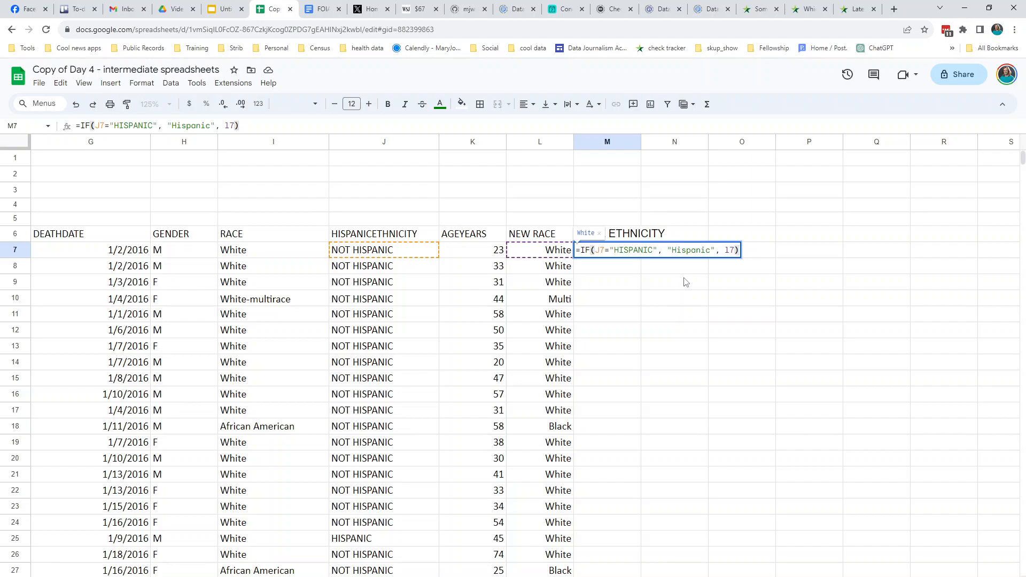
pyautogui.press('Return')
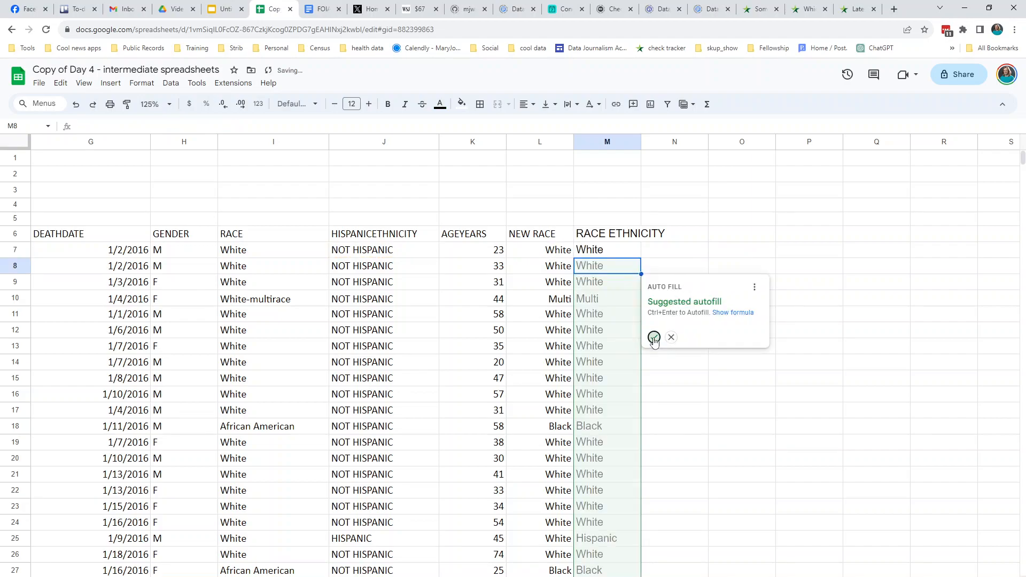
# Step: Fill the IF formula down the RACE ETHNICITY column and check the Hispanic record in row 25
pyautogui.click(654, 337)
pyautogui.click(614, 447)
pyautogui.scroll(-3, 614, 447)
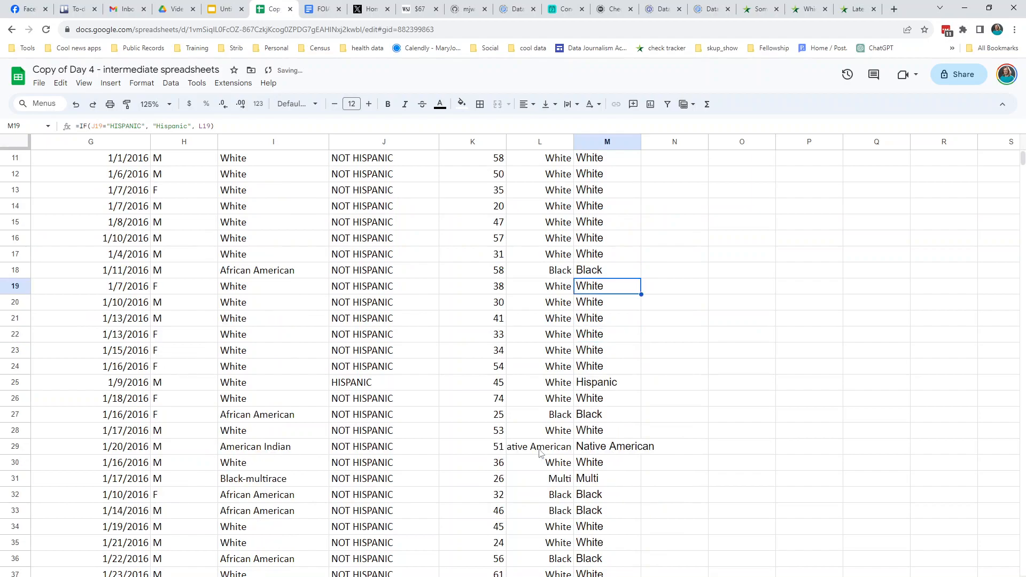
pyautogui.click(16, 383)
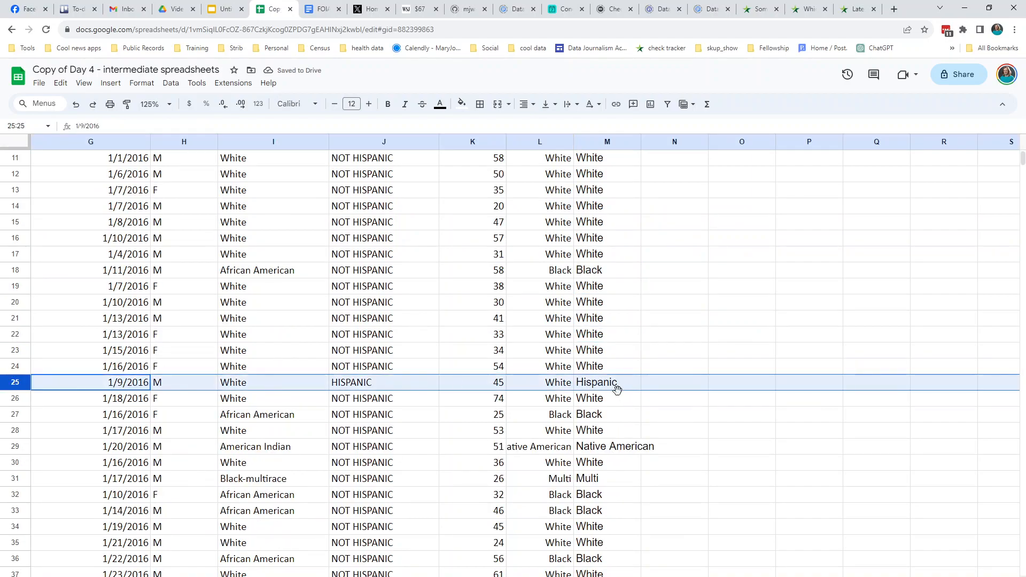
pyautogui.scroll(-2, 592, 308)
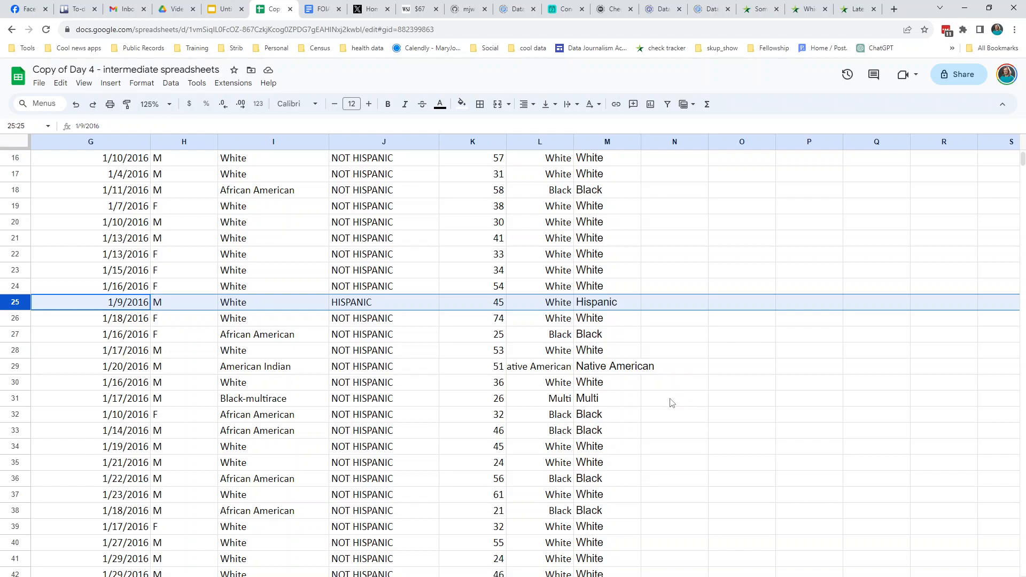
pyautogui.scroll(4, 671, 402)
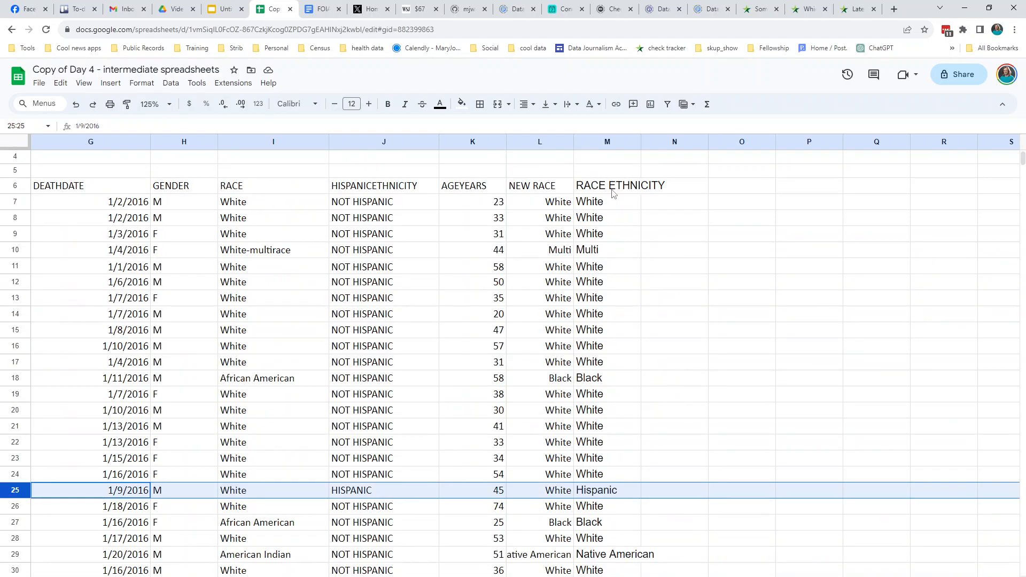
pyautogui.click(607, 236)
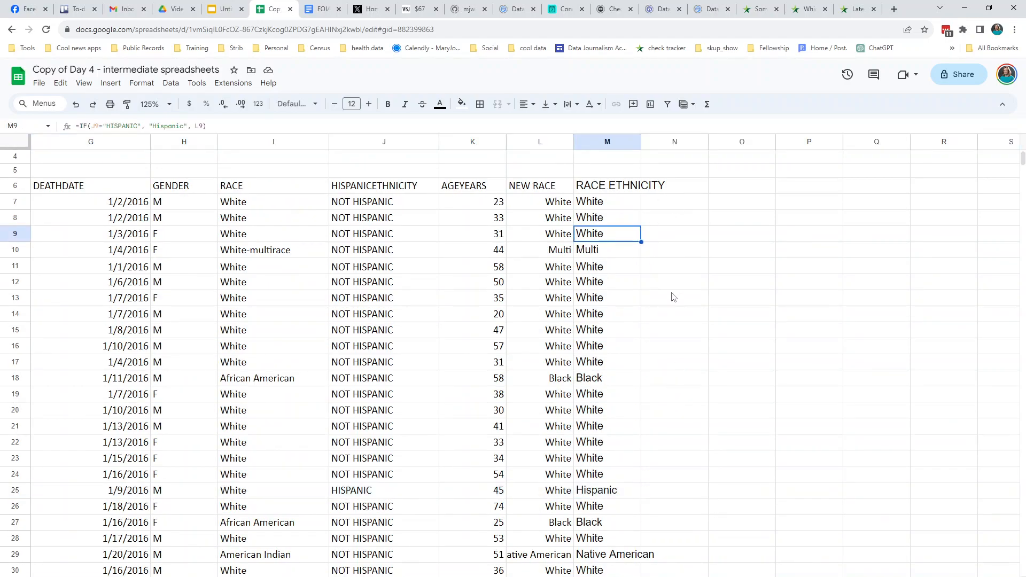
# Step: Open the age_lookup sheet for the AGEYEARS column and examine how the START and END bounds define each age group
pyautogui.click(453, 141)
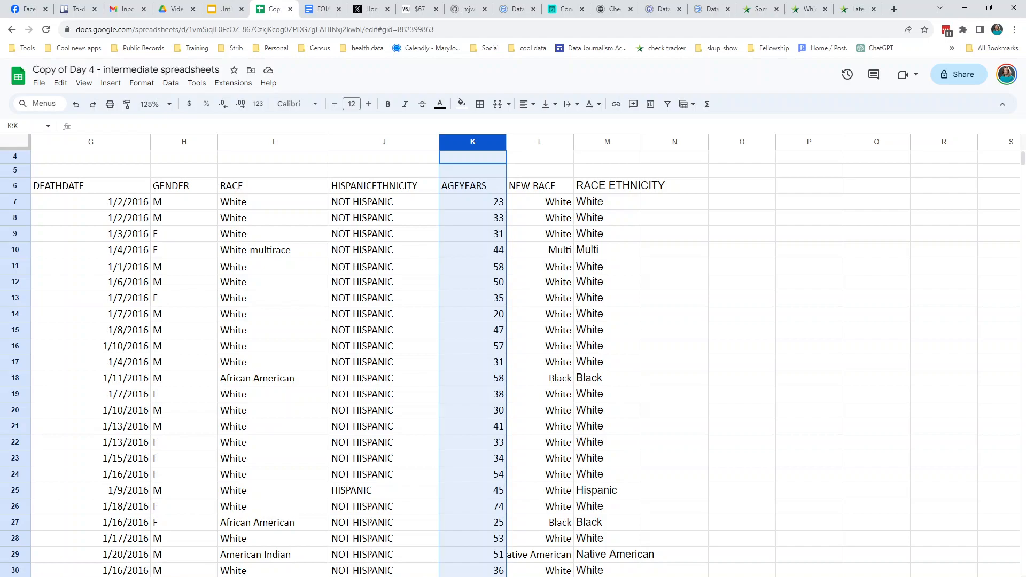
pyautogui.click(459, 576)
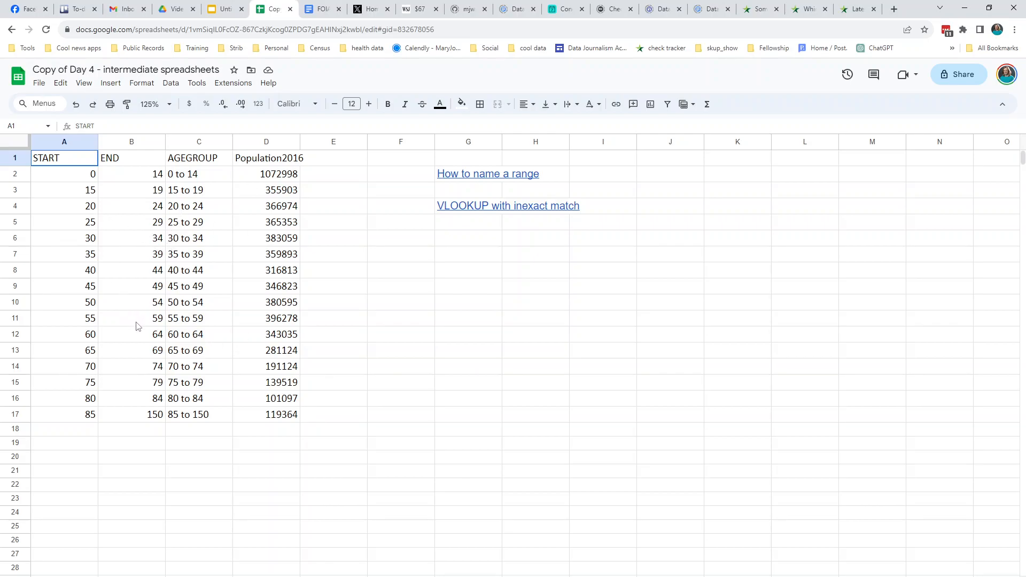
pyautogui.click(67, 181)
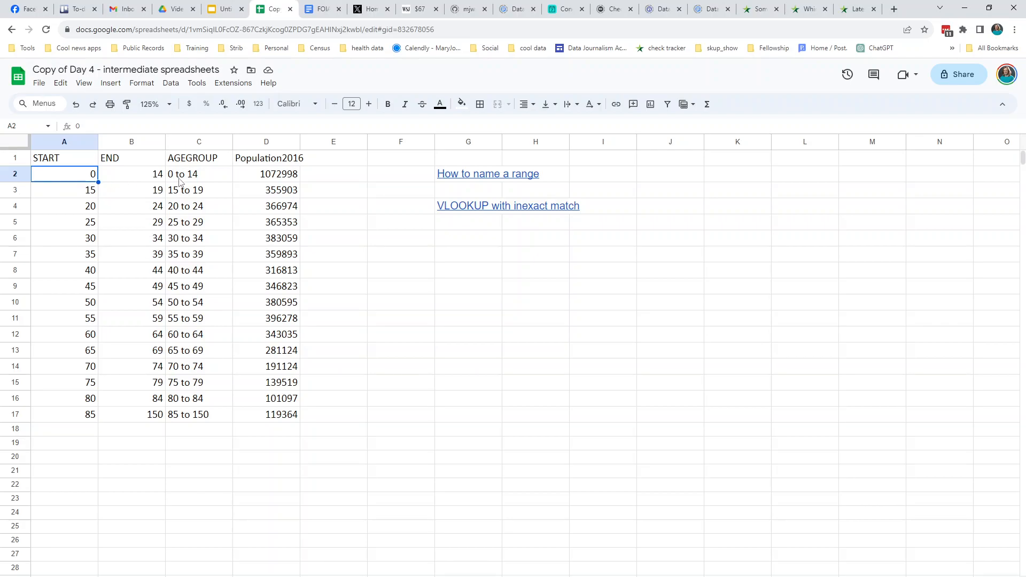
pyautogui.click(116, 419)
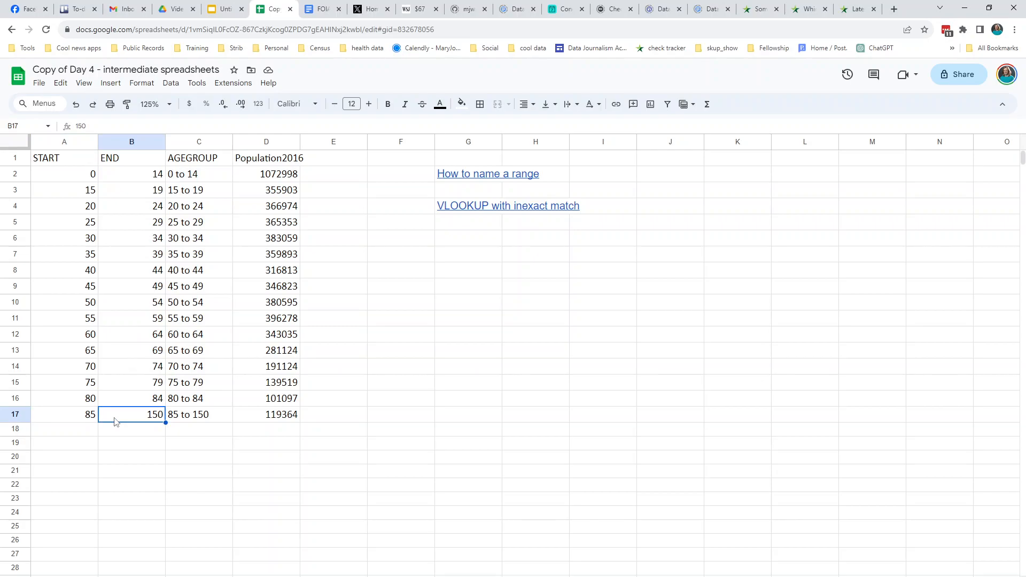
pyautogui.click(65, 174)
pyautogui.click(15, 170)
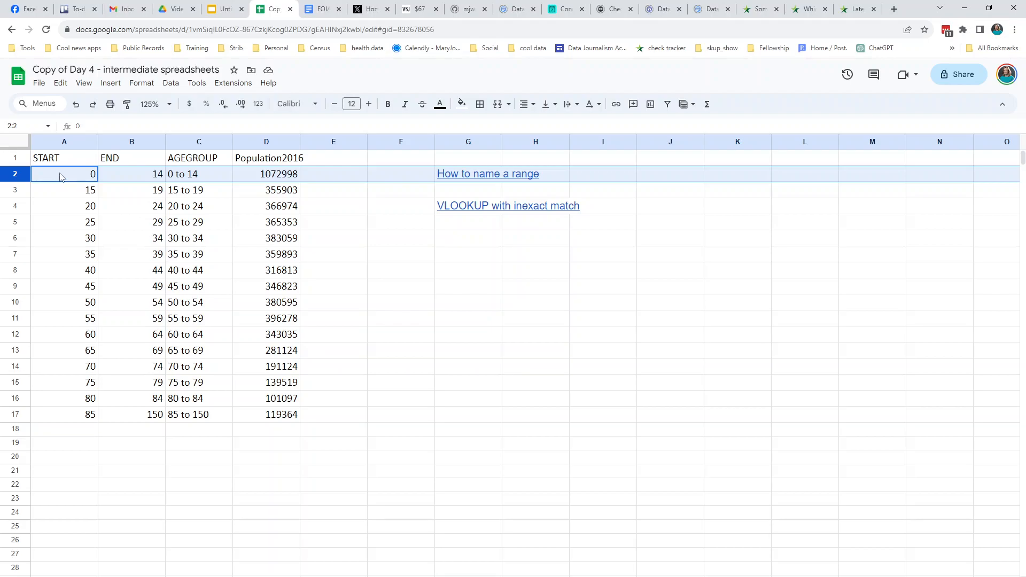
pyautogui.click(78, 194)
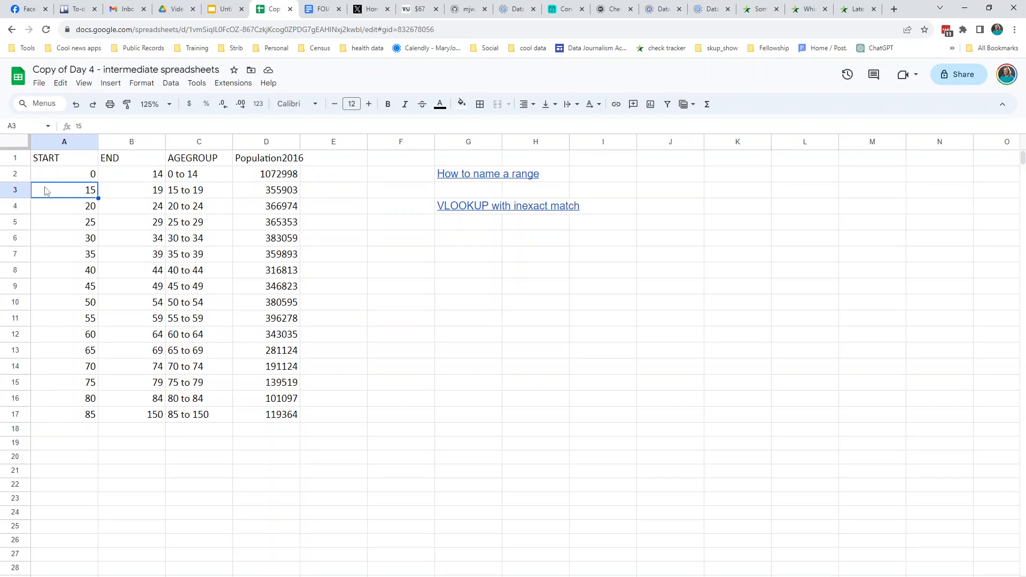
pyautogui.click(16, 174)
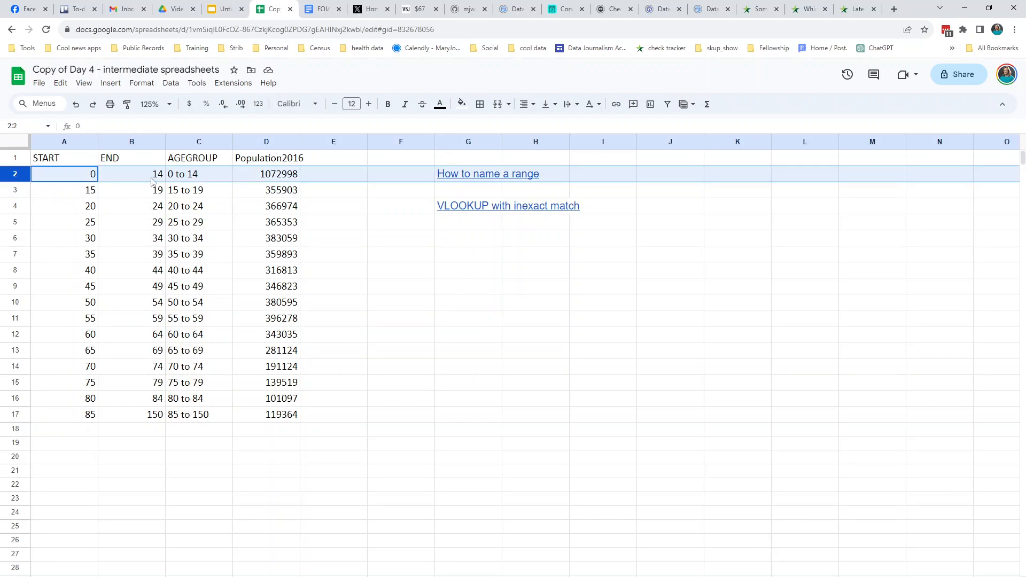
pyautogui.click(194, 181)
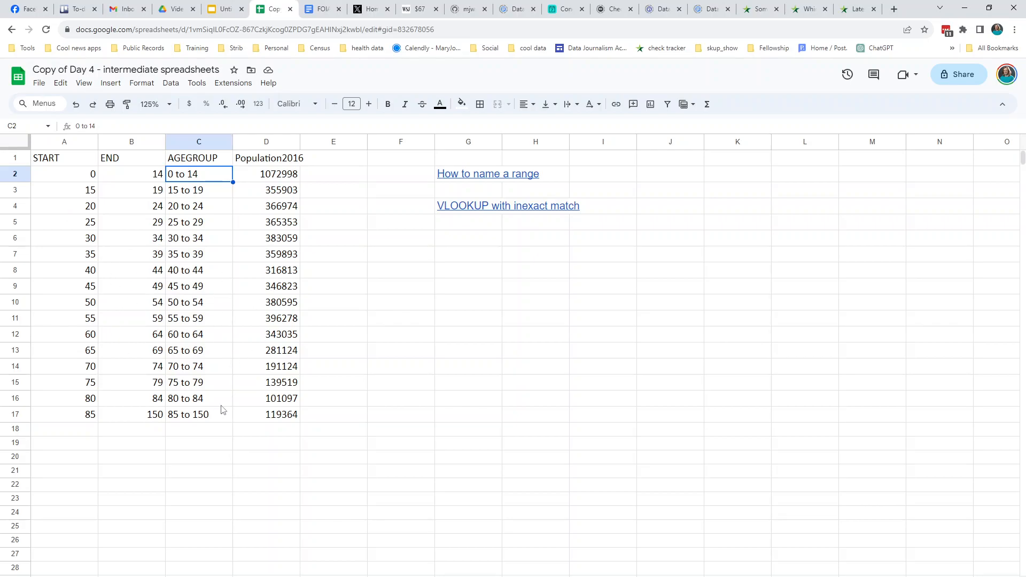
# Step: Examine the AGEGROUP labels and the Population2016 column alongside their START and END values
pyautogui.click(159, 224)
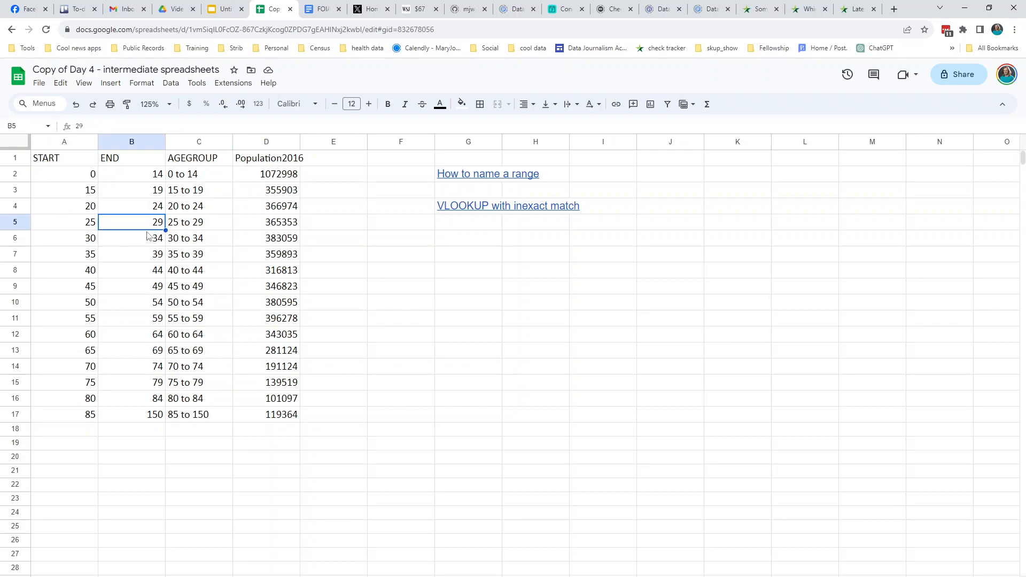
pyautogui.click(198, 143)
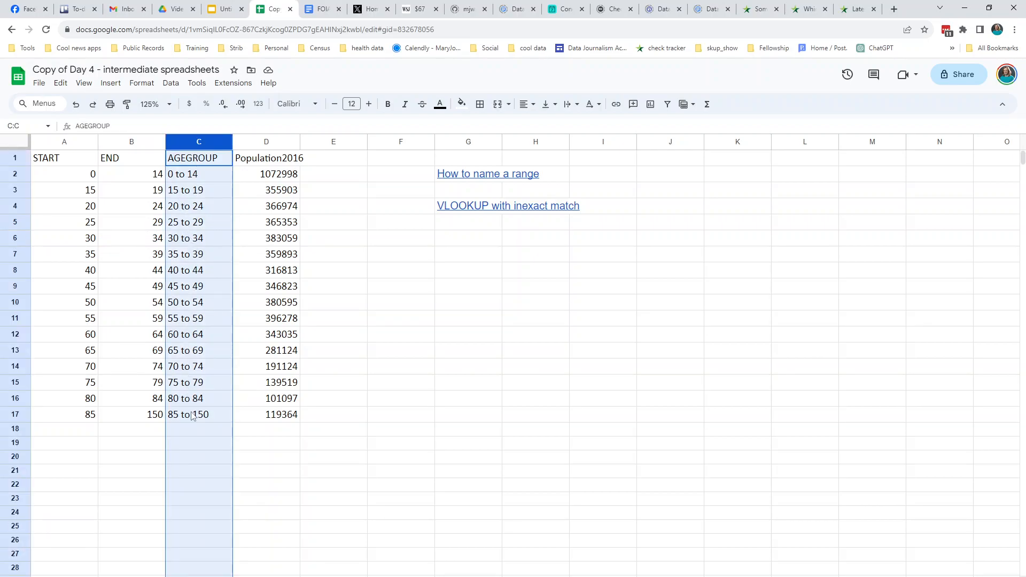
pyautogui.click(142, 276)
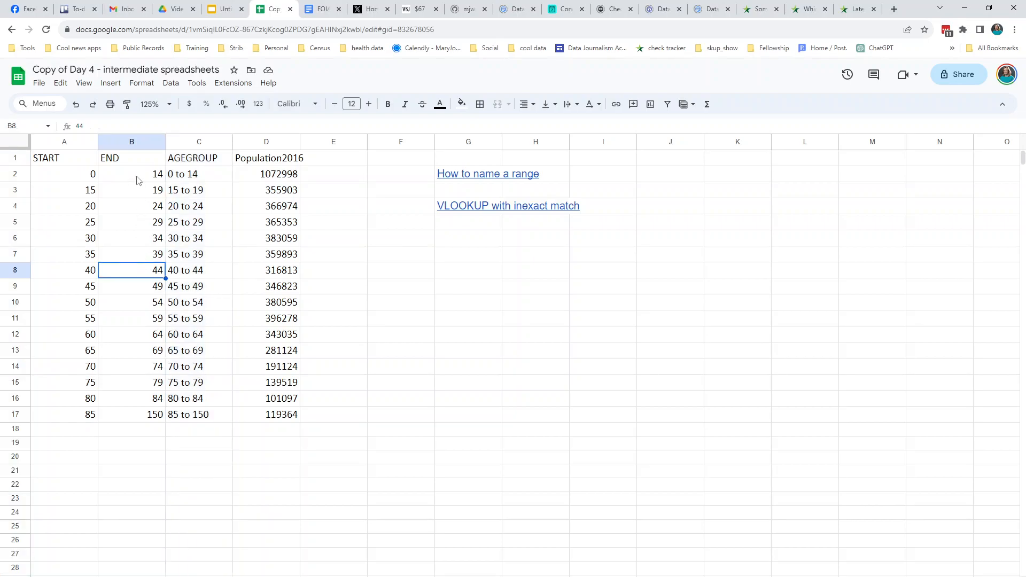
pyautogui.click(137, 176)
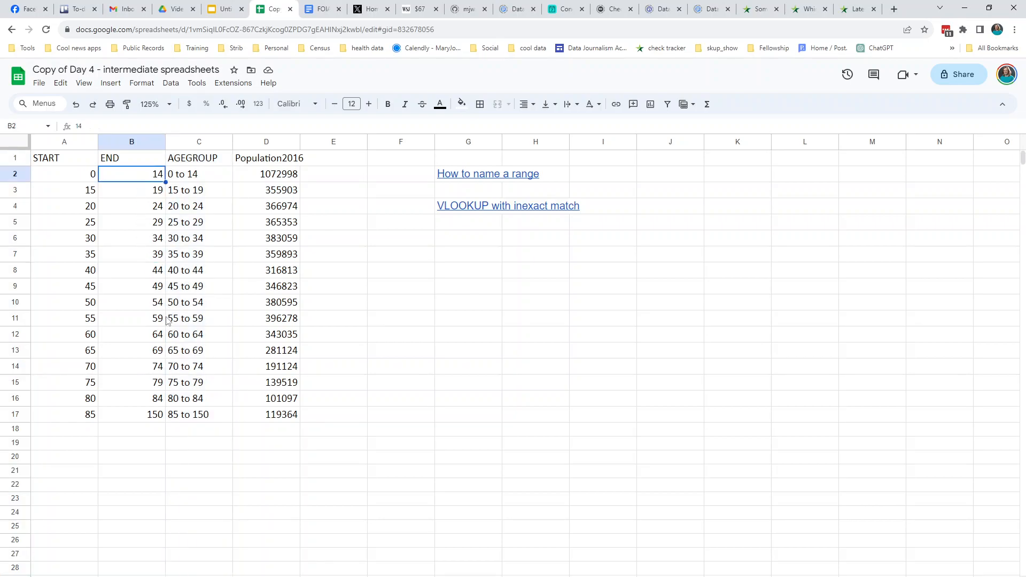
pyautogui.click(65, 140)
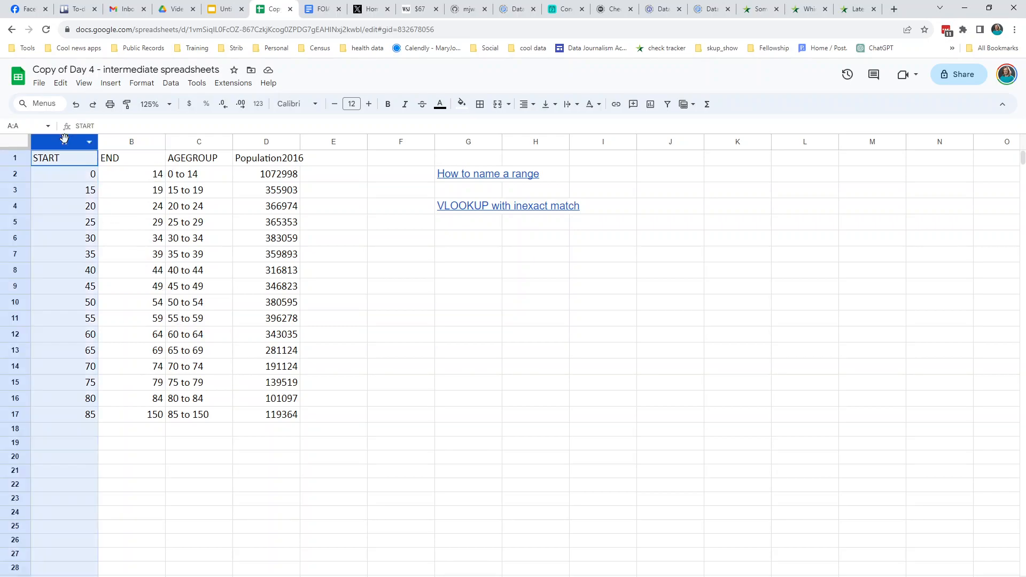
pyautogui.click(151, 237)
pyautogui.click(277, 142)
pyautogui.click(258, 222)
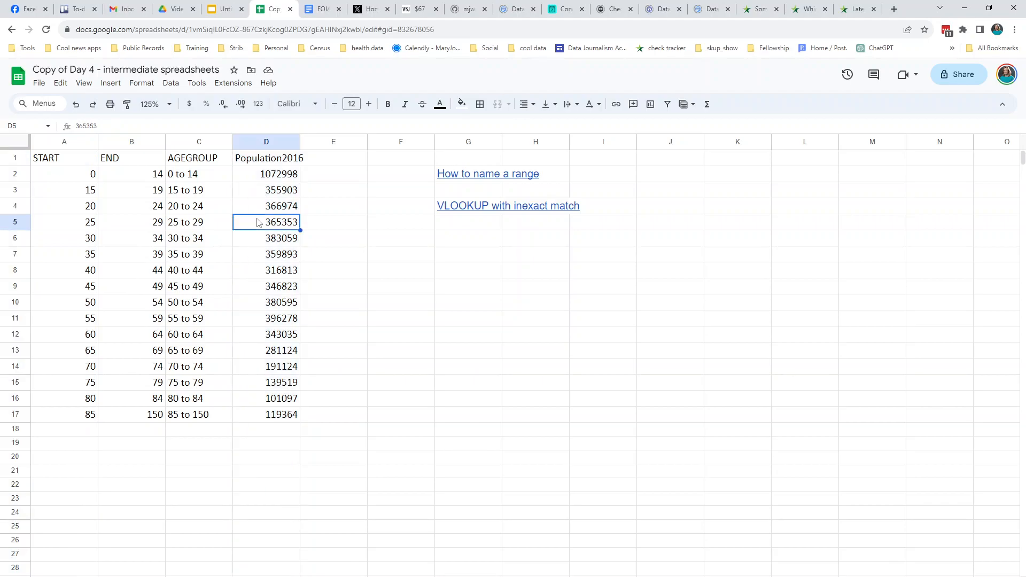
pyautogui.click(95, 210)
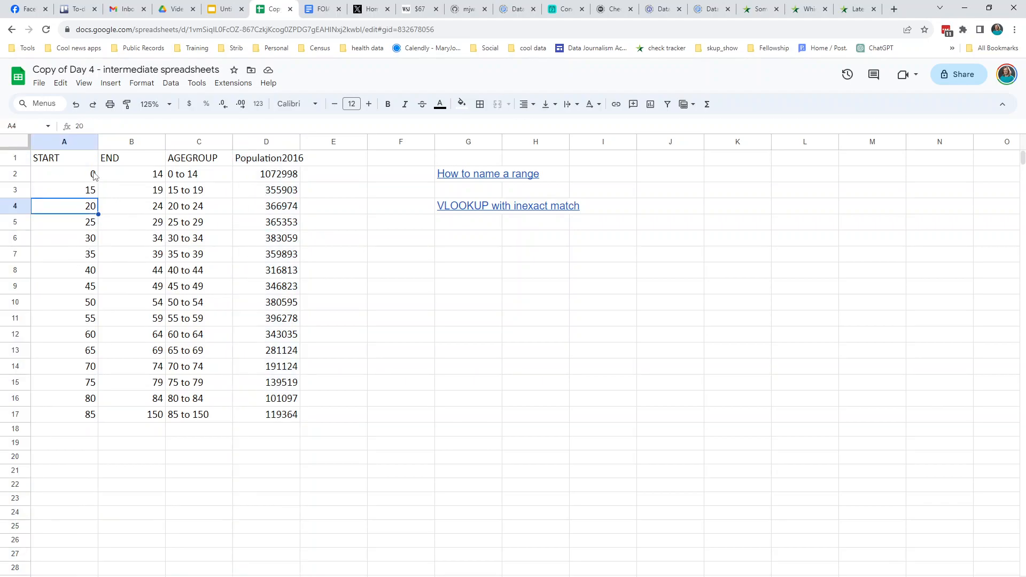
pyautogui.moveTo(63, 162); pyautogui.dragTo(153, 176)
pyautogui.moveTo(200, 223); pyautogui.dragTo(283, 422)
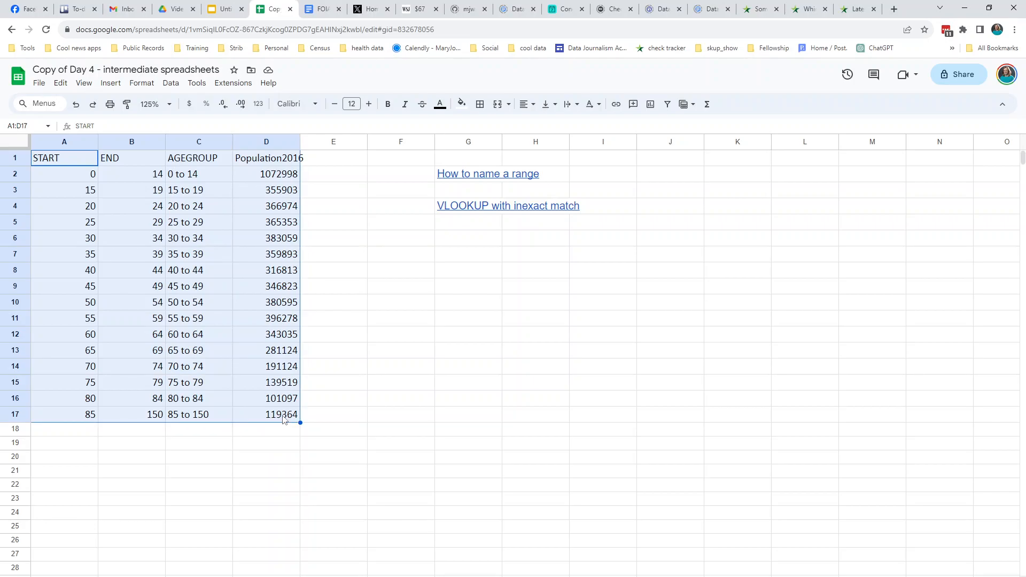
pyautogui.rightClick(198, 257)
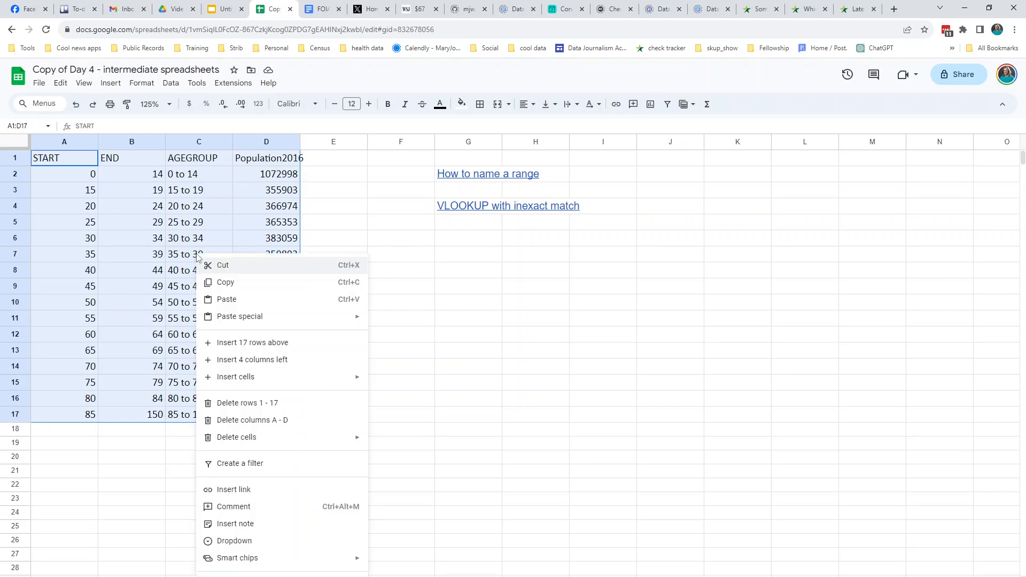
pyautogui.click(179, 227)
# Step: Create a named range called agelookup for the lookup table in age_lookup!A1:D17
pyautogui.moveTo(58, 153); pyautogui.dragTo(285, 417)
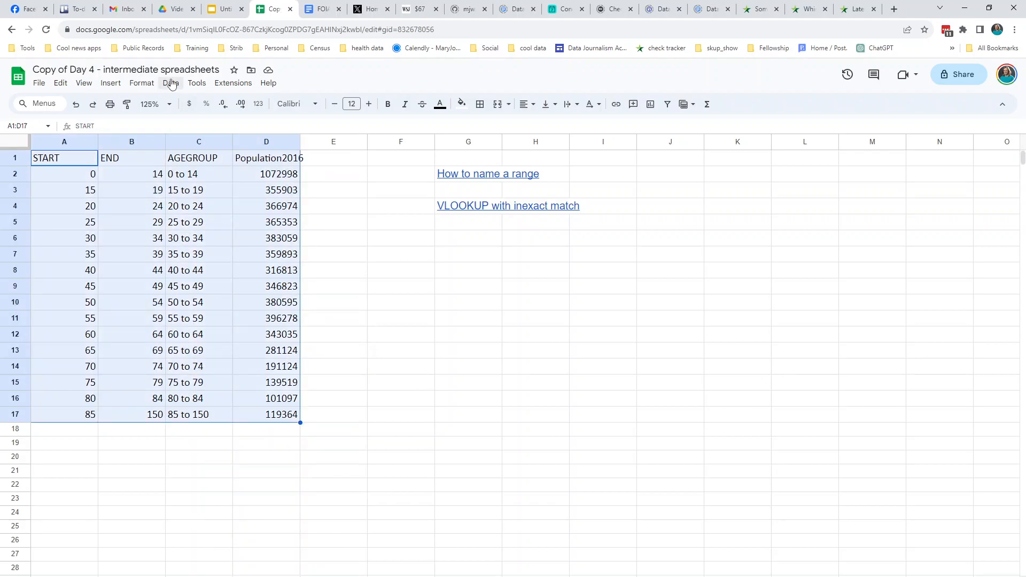
pyautogui.click(170, 83)
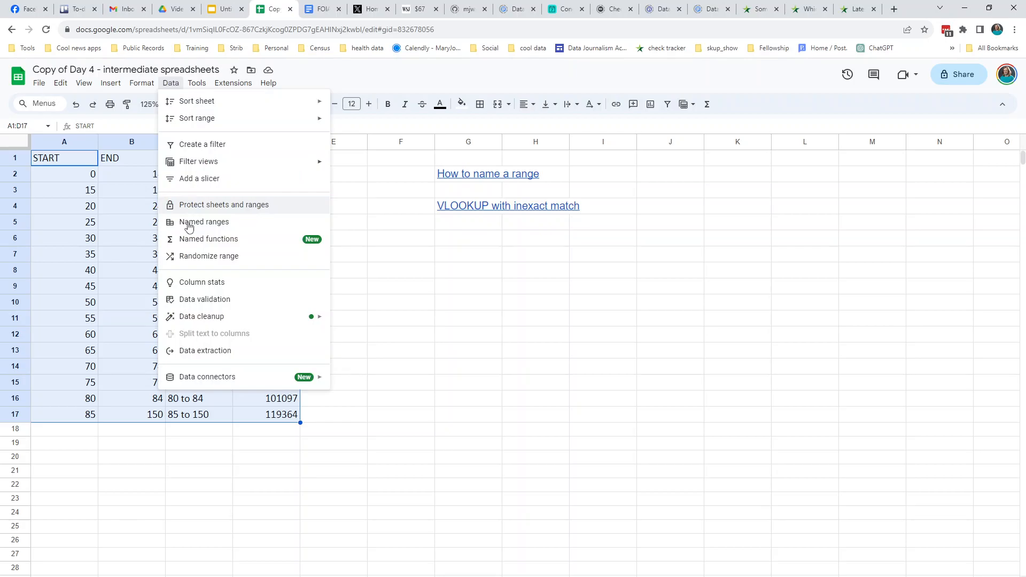
pyautogui.click(188, 225)
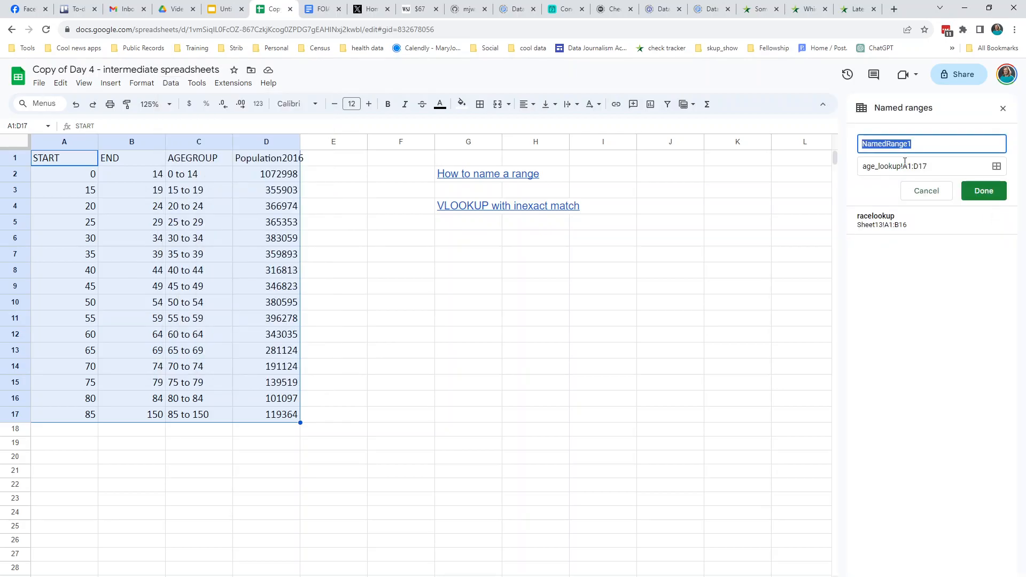
pyautogui.write('agelookup')
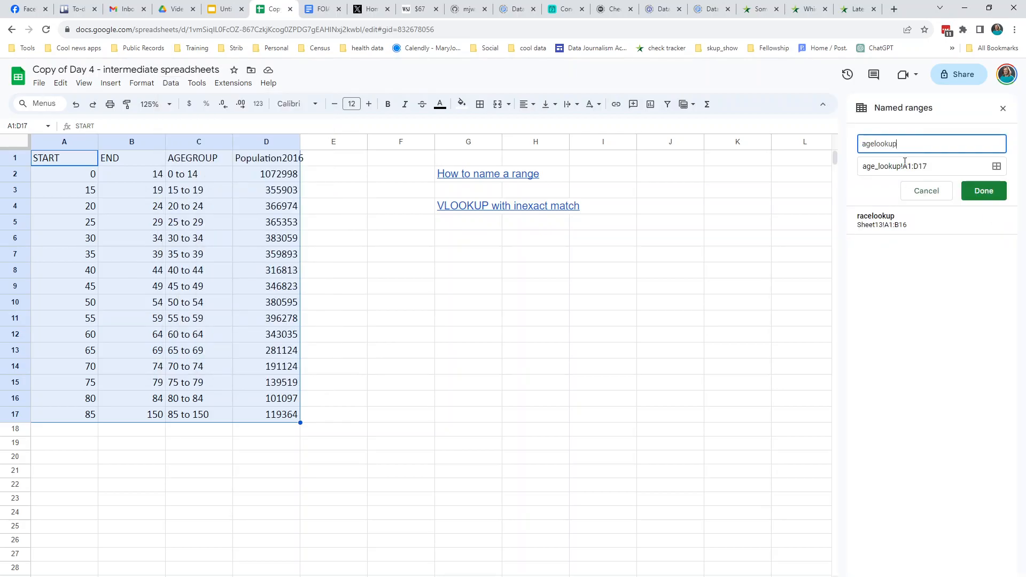
pyautogui.click(984, 194)
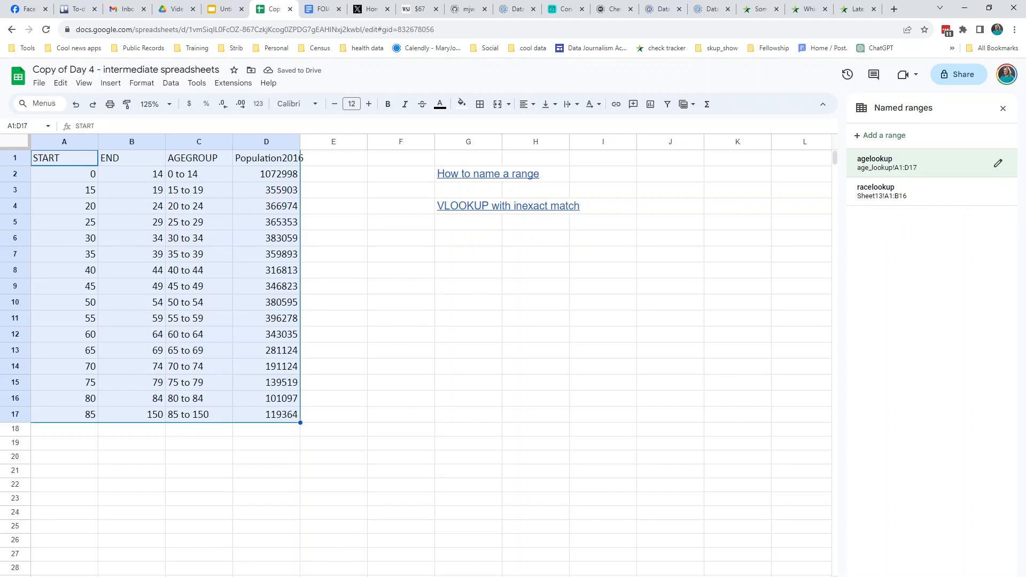
# Step: Return to the data sheet and add an AGE GROUP column header in N6, beside RACE ETHNICITY
pyautogui.hotkey('ctrl', 'shift', 'pageup')
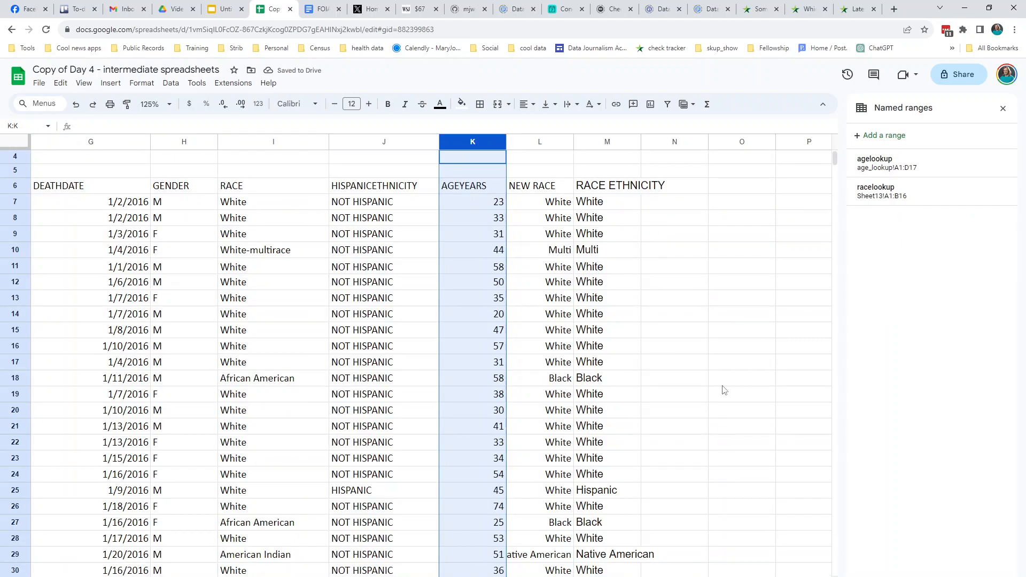
pyautogui.click(673, 186)
pyautogui.write('AGE GROUP')
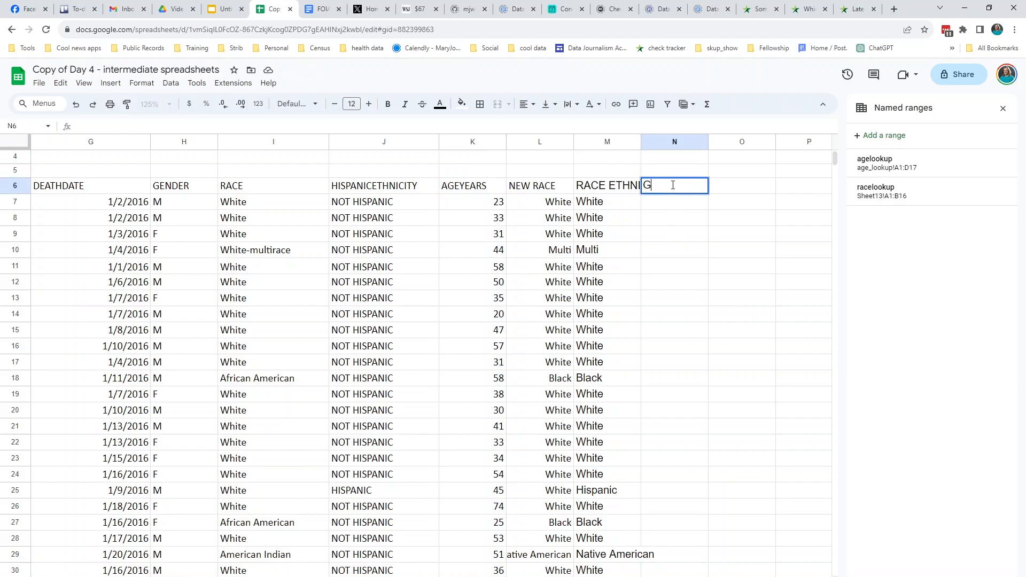
pyautogui.press('Return')
# Step: Enter =vlookup(k7, agelookup, 3, true) in N7 to look up the age group with an inexact match
pyautogui.write('=vlookup(')
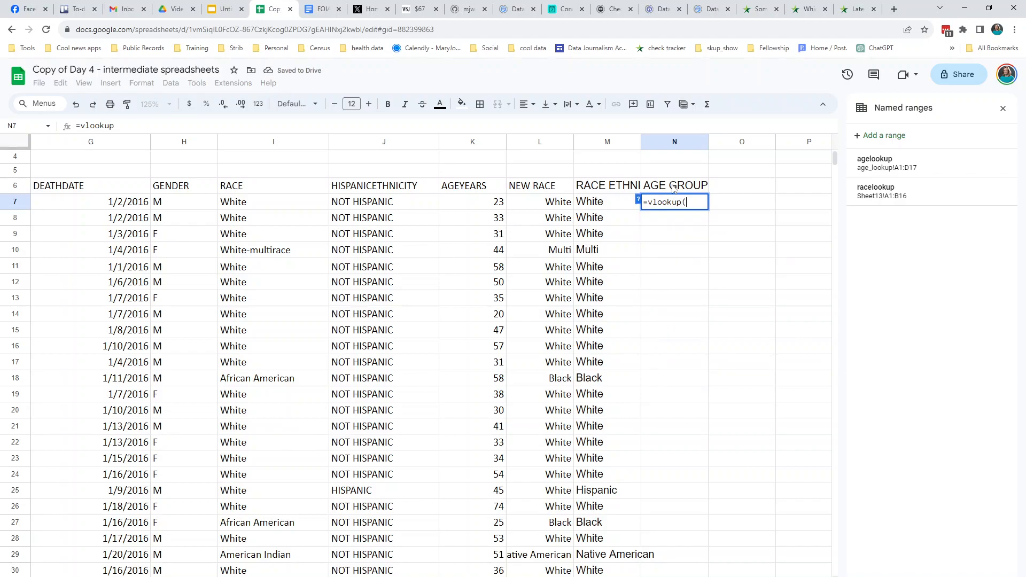
pyautogui.write('k7')
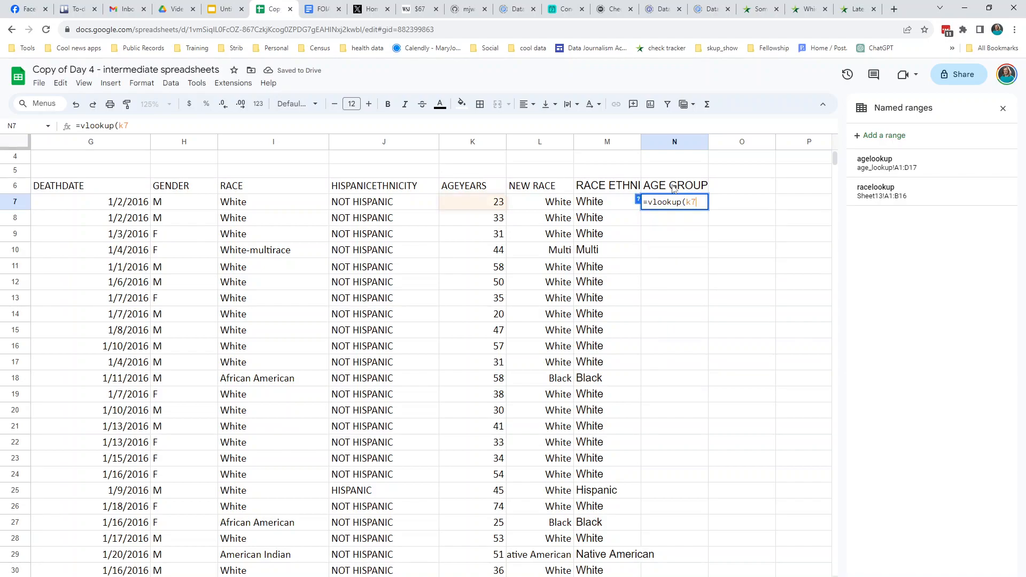
pyautogui.write(', agelook')
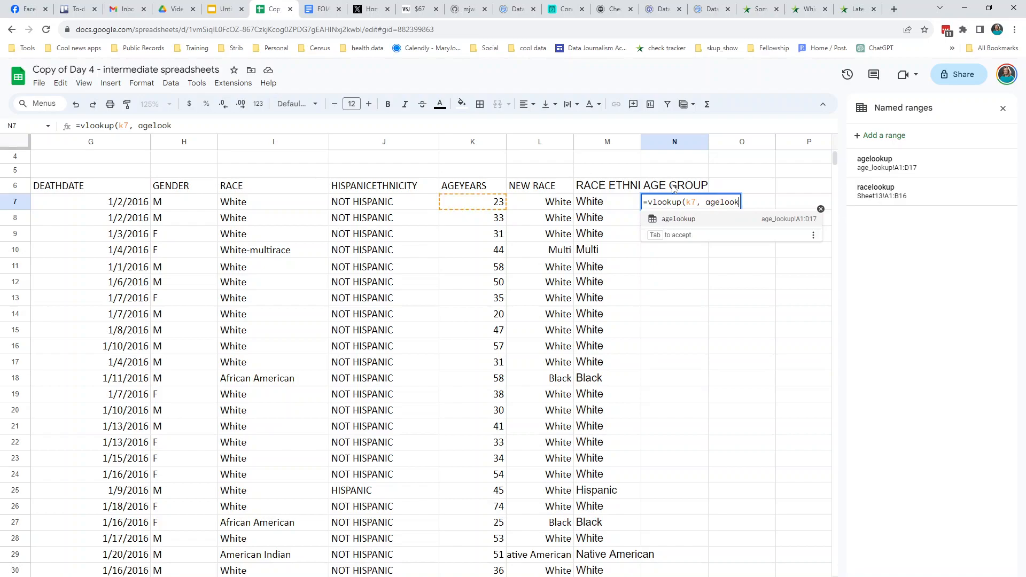
pyautogui.press('Tab')
pyautogui.write(', ')
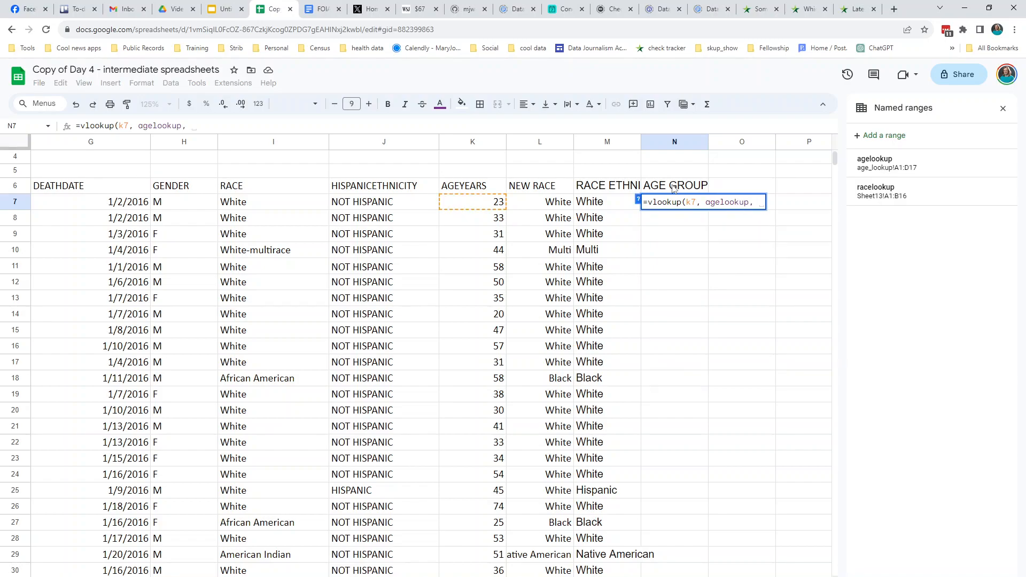
pyautogui.write('3, true')
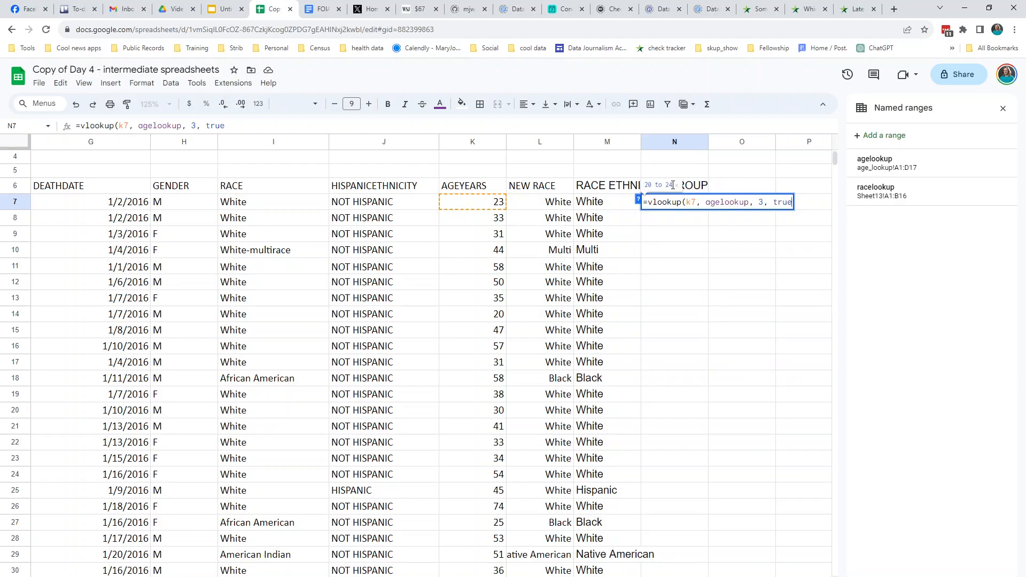
pyautogui.write(')')
pyautogui.press('Return')
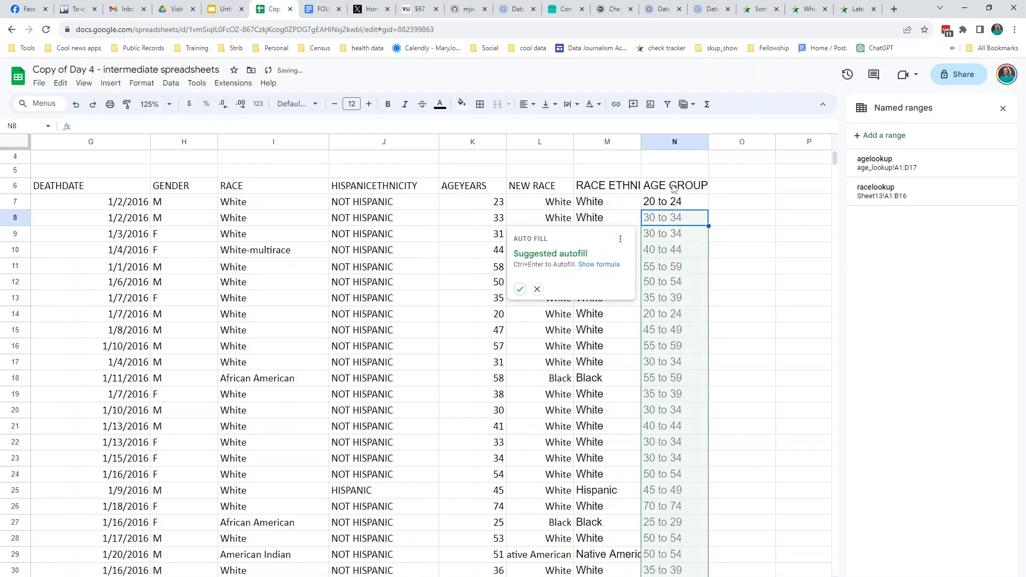
# Step: Fill the VLOOKUP formula down the AGE GROUP column and review it alongside the RACE ETHNICITY column
pyautogui.click(519, 289)
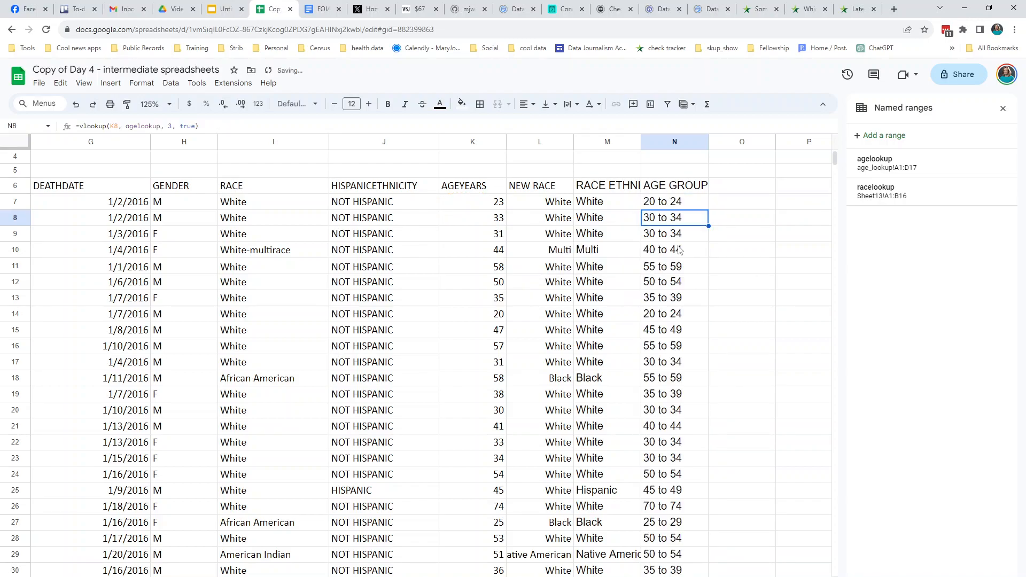
pyautogui.click(677, 250)
pyautogui.scroll(-4, 644, 347)
pyautogui.scroll(5, 649, 352)
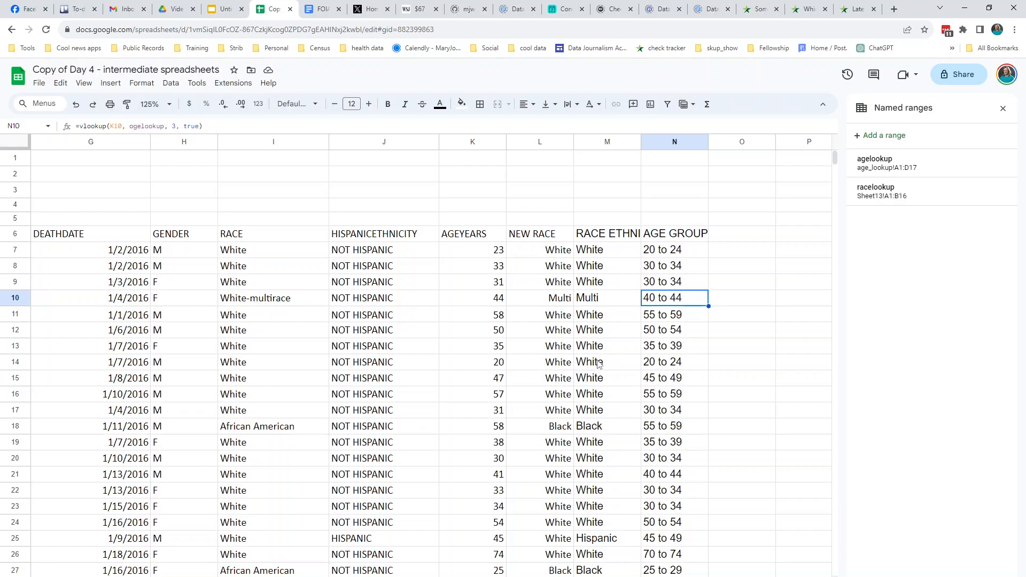
pyautogui.click(605, 257)
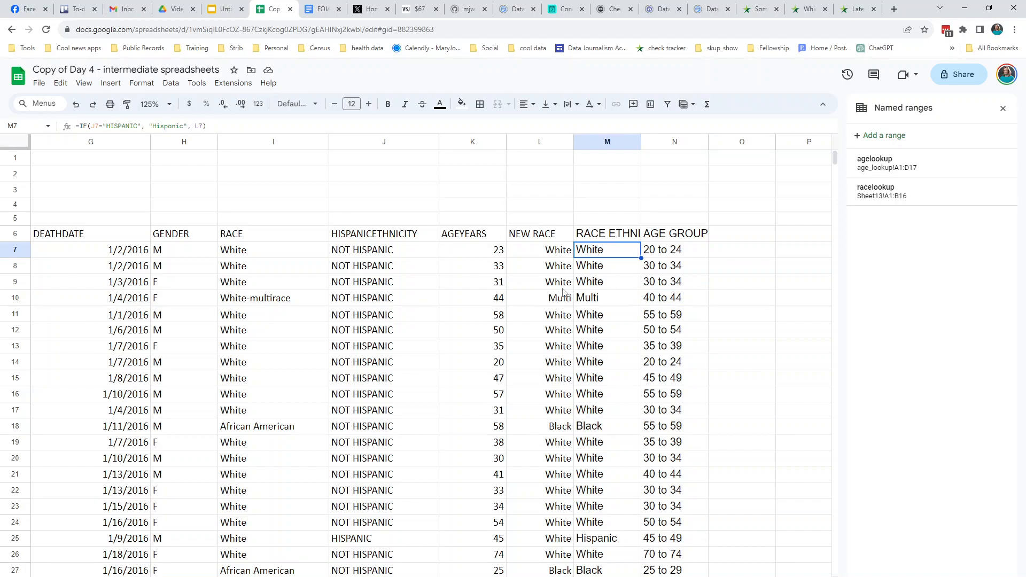
pyautogui.click(683, 255)
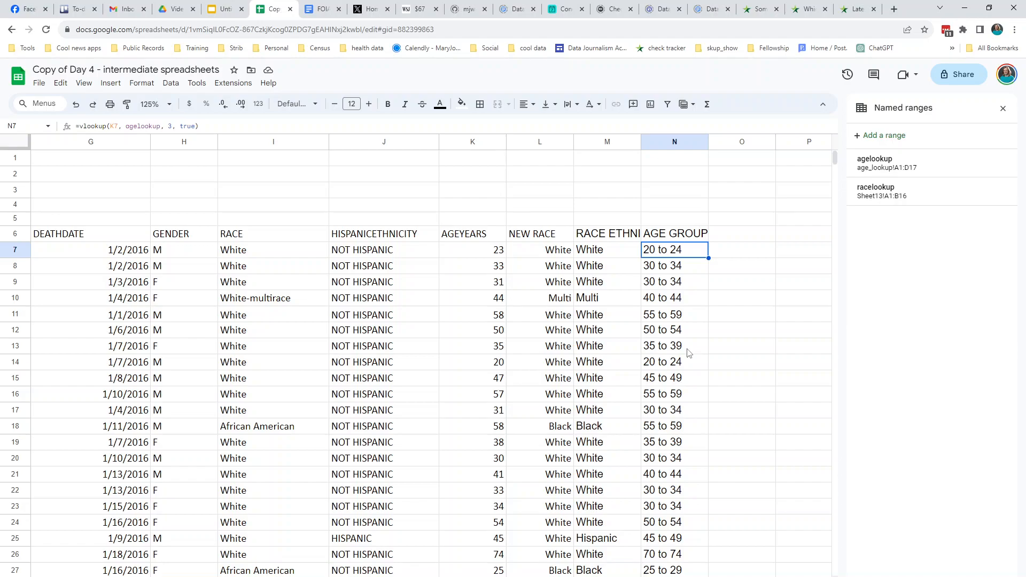
pyautogui.click(677, 144)
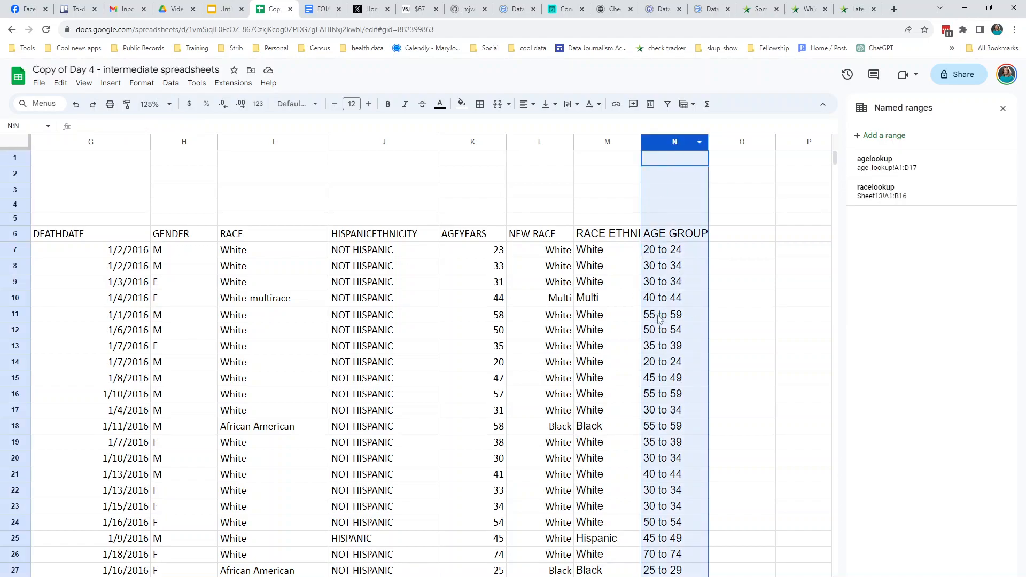